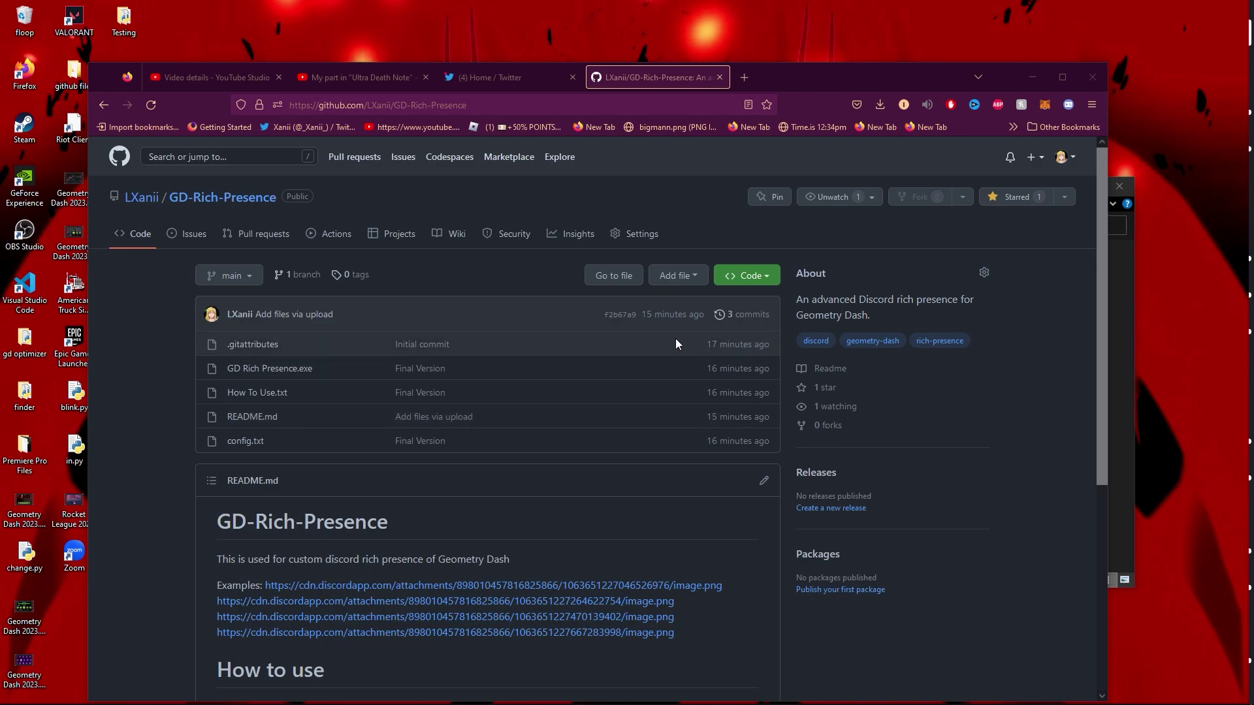
left_click(648, 472)
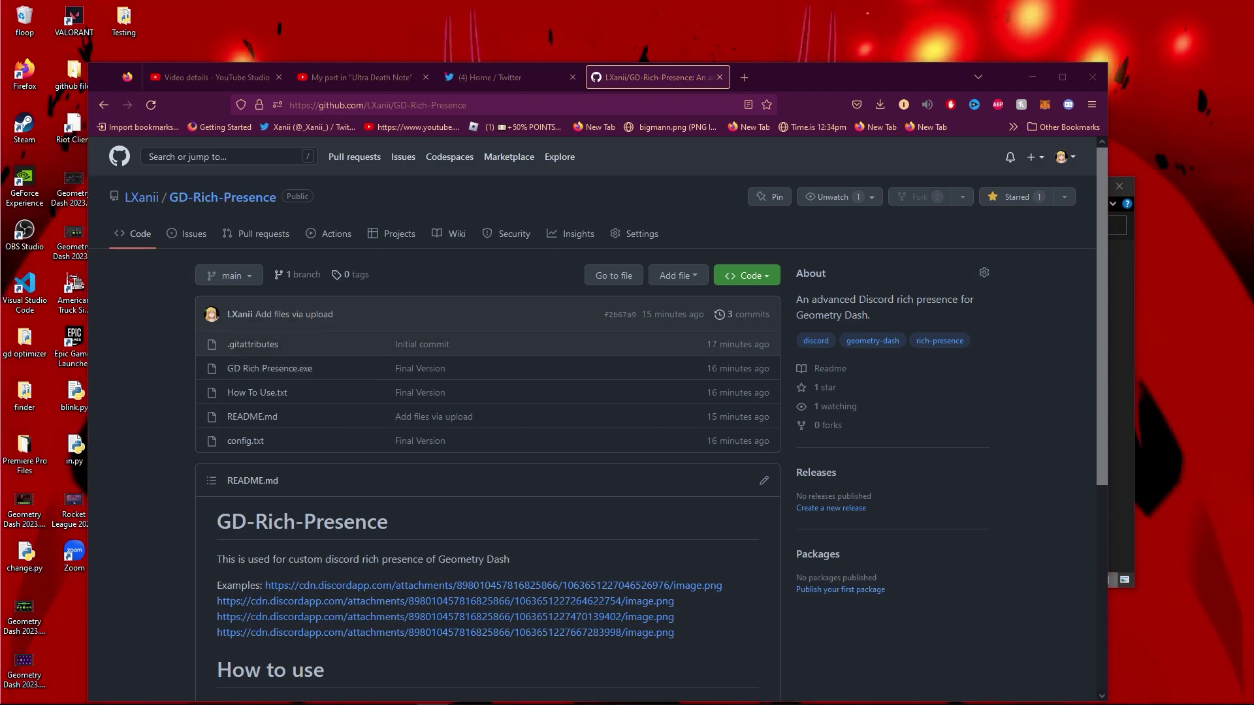
left_click_drag(1253, 167, 1253, 195)
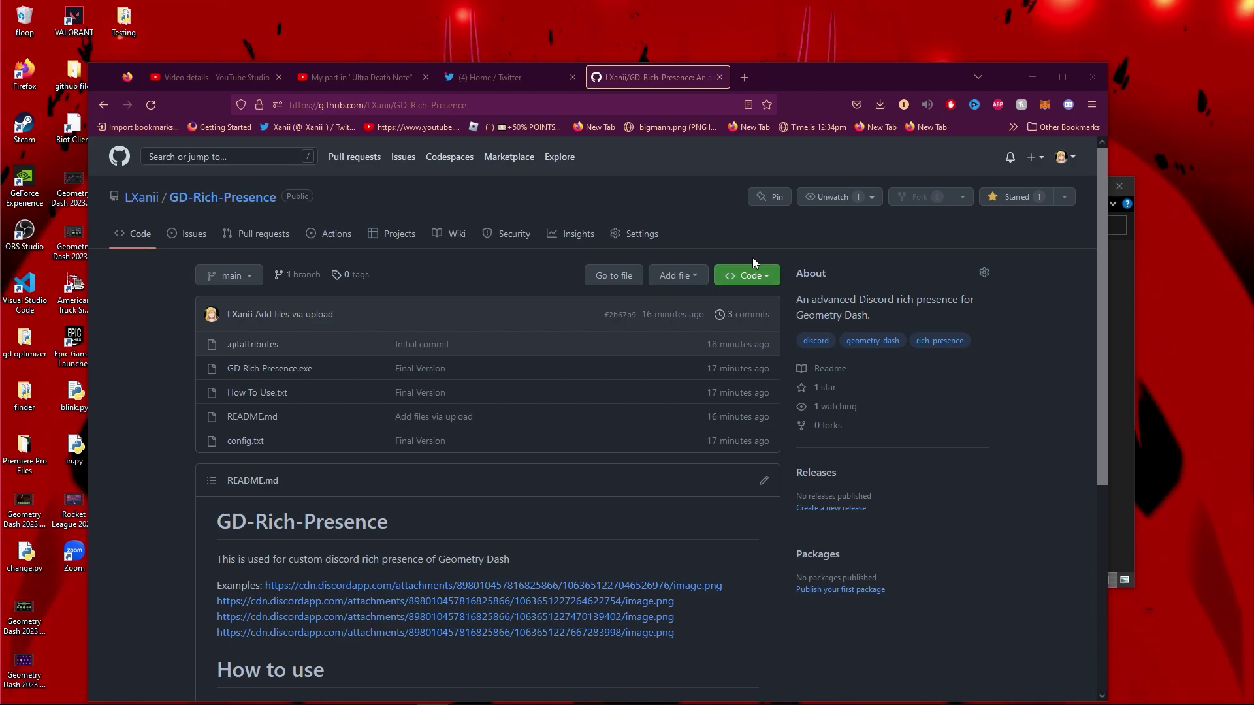
Step: Download the GD-Rich-Presence repository as a ZIP and extract the archive into a GD-Rich-Presence-main(1) folder in Downloads
left_click(740, 281)
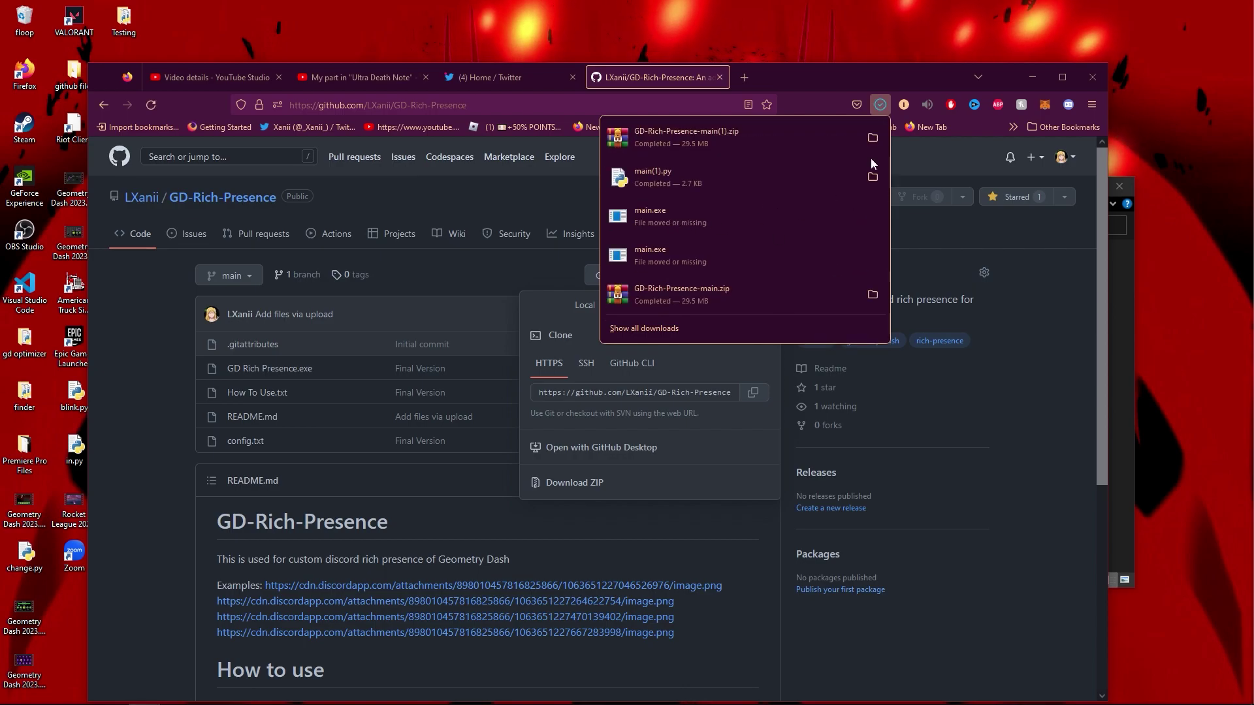
left_click(873, 137)
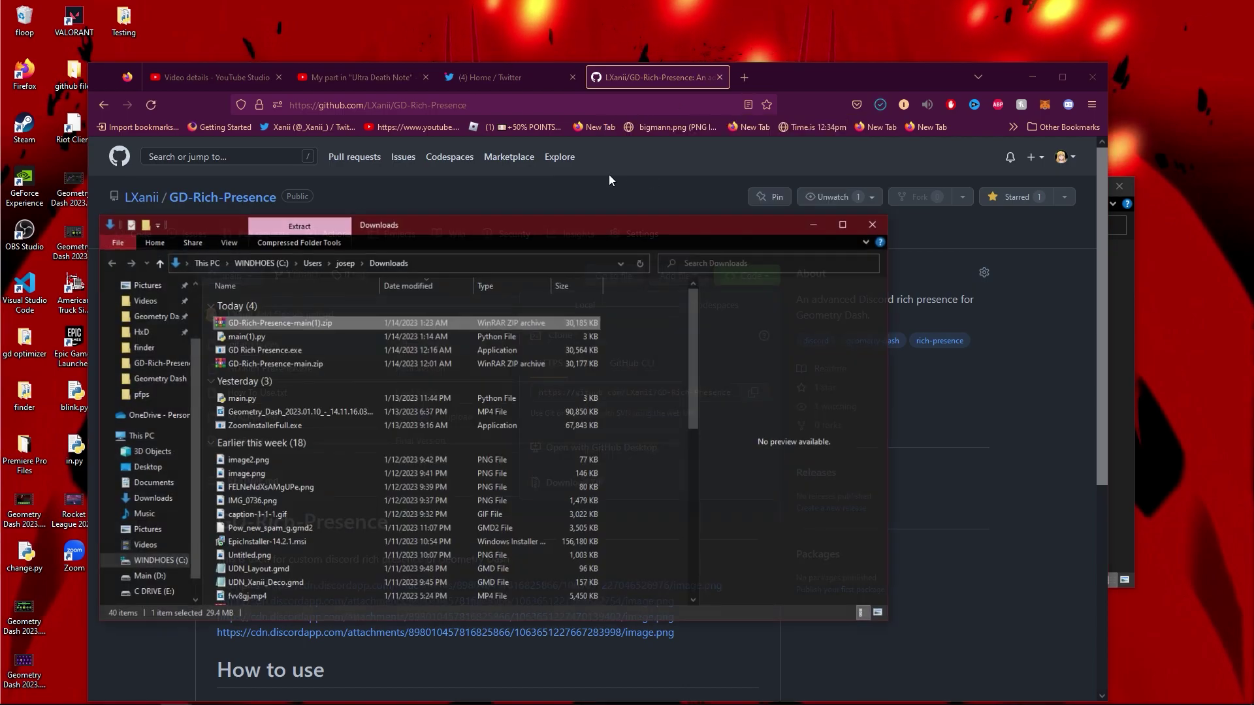
right_click(308, 322)
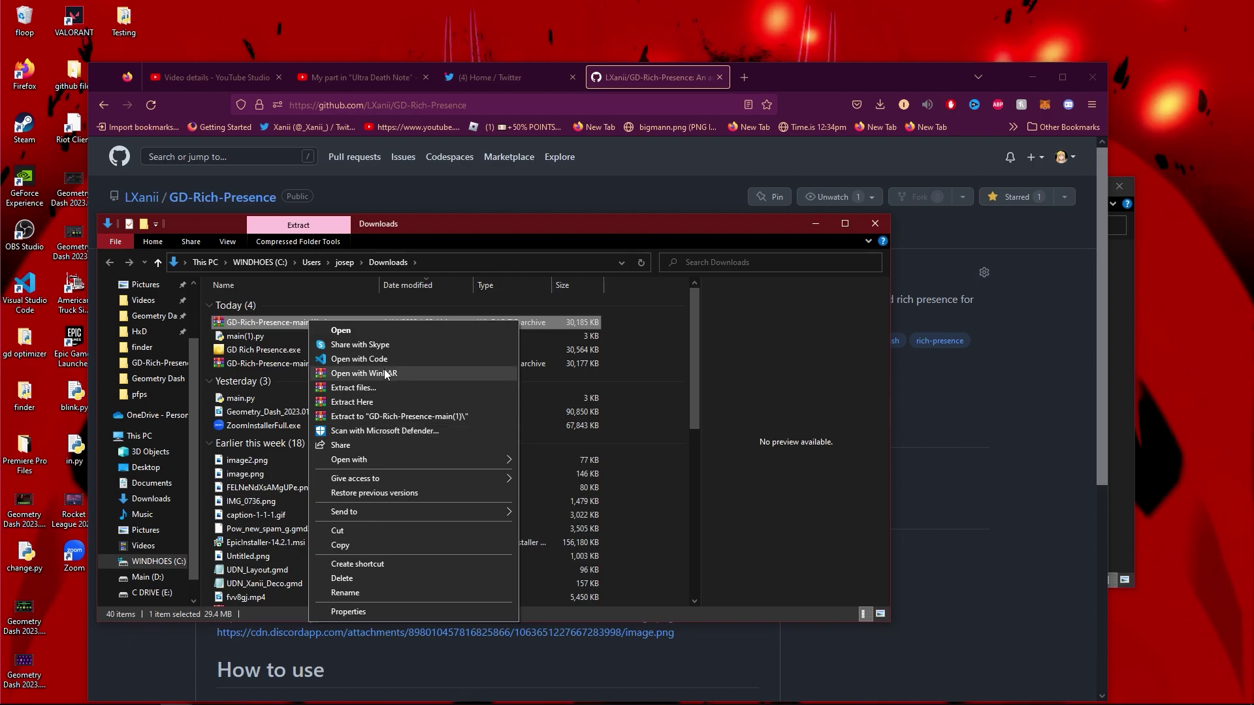
left_click(417, 417)
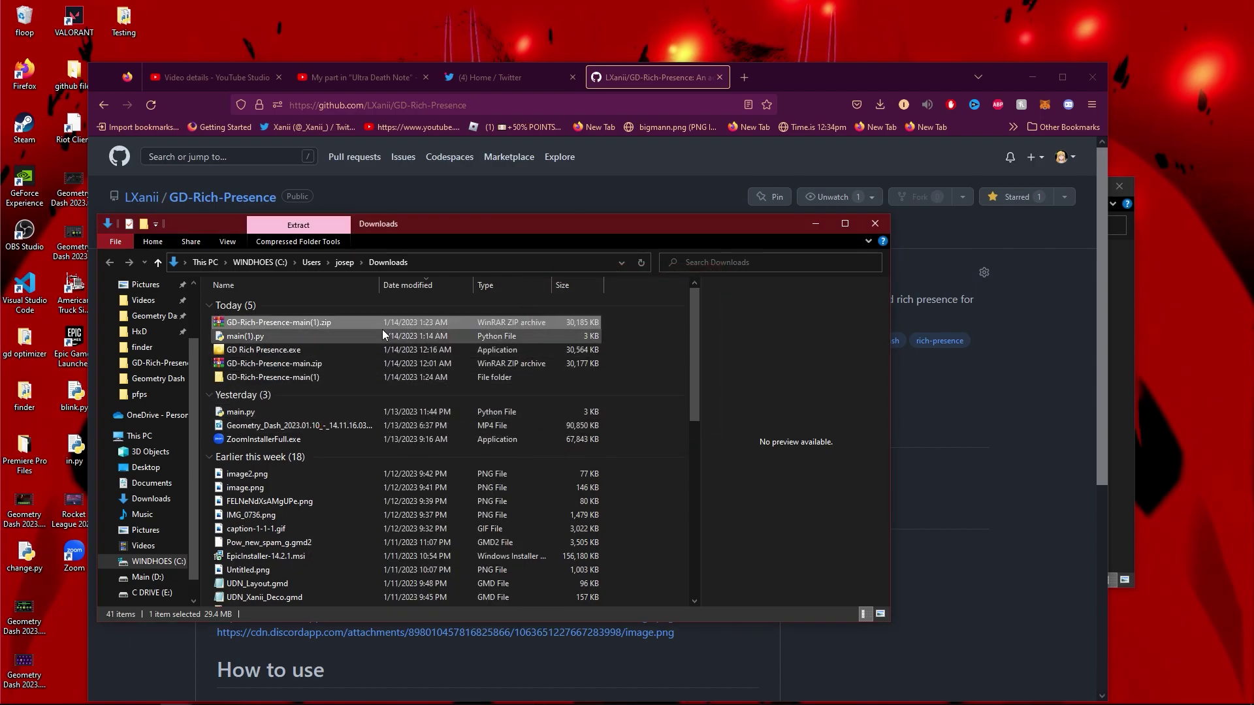
Step: Open the extracted GD-Rich-Presence-main folder and bring the Discord profile window into view beside the folder window
double_click(287, 375)
double_click(301, 306)
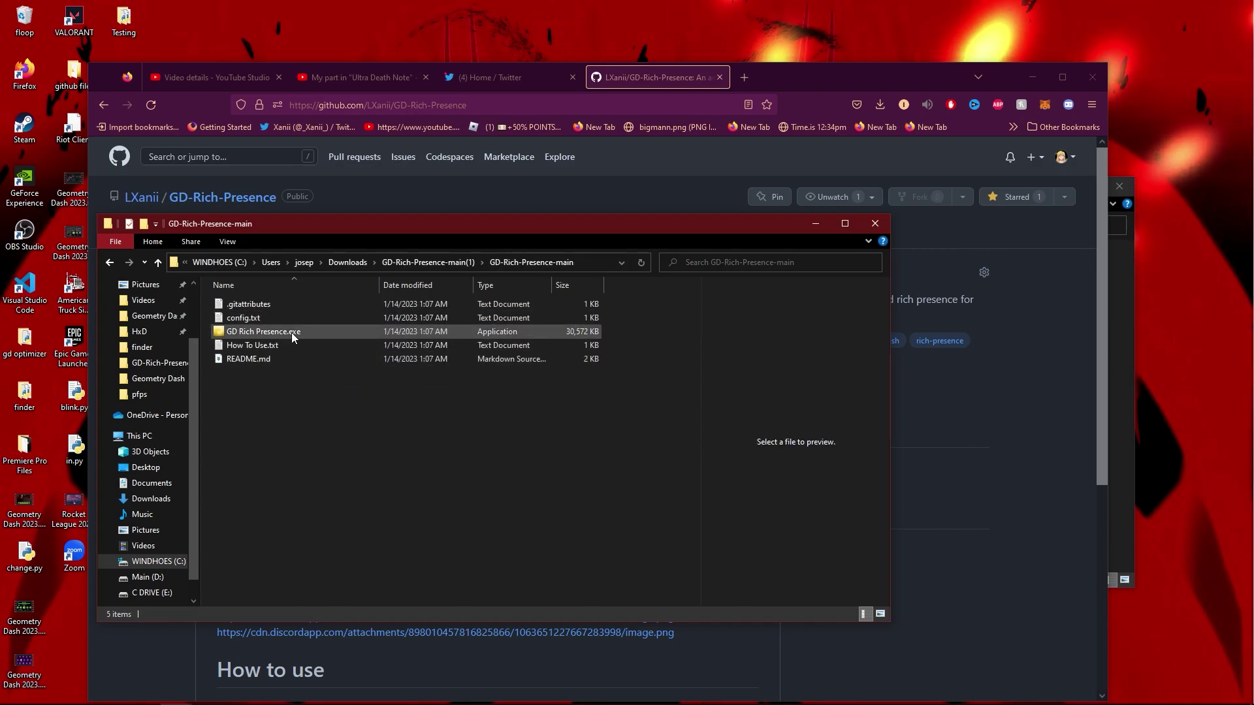
left_click_drag(323, 235, 521, 242)
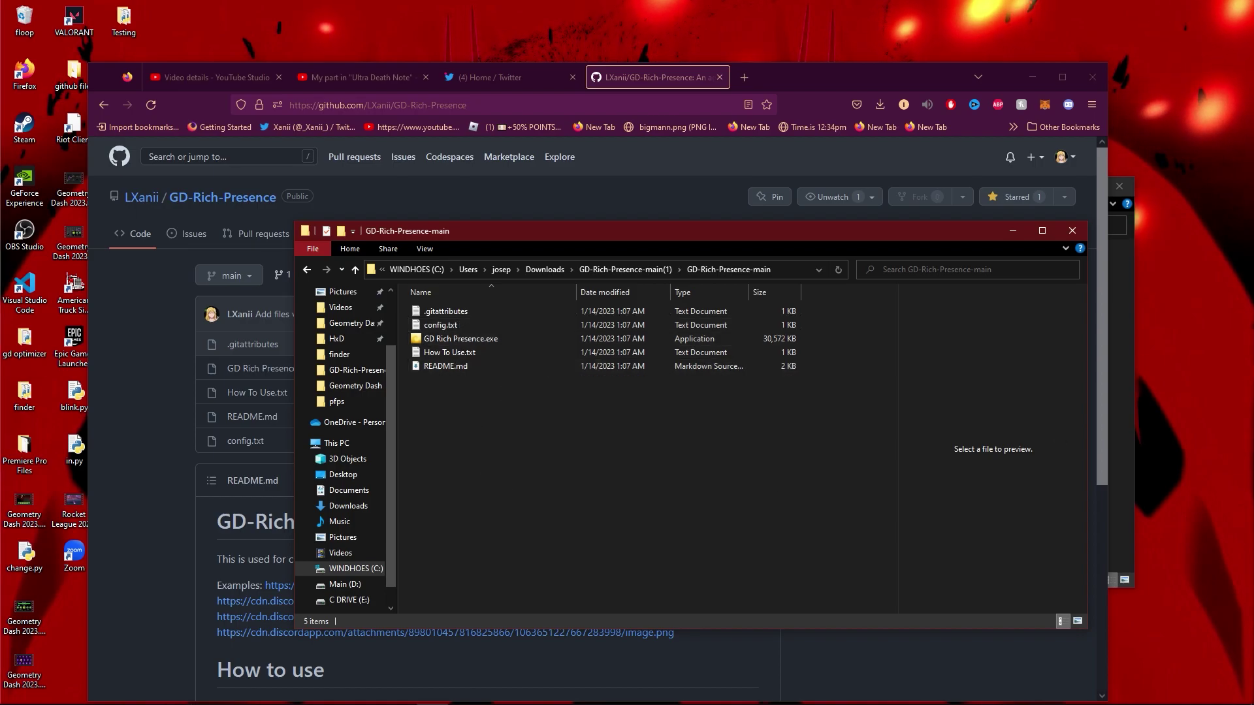
left_click_drag(1253, 202, 867, 186)
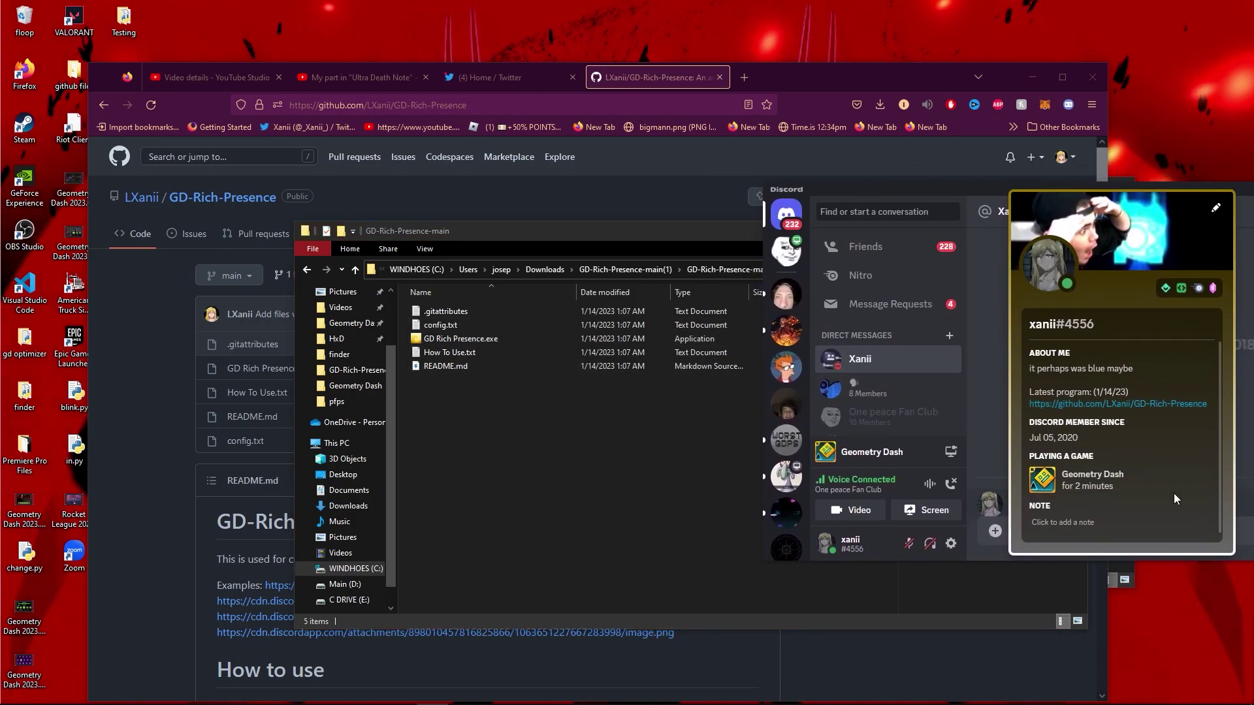
left_click(439, 479)
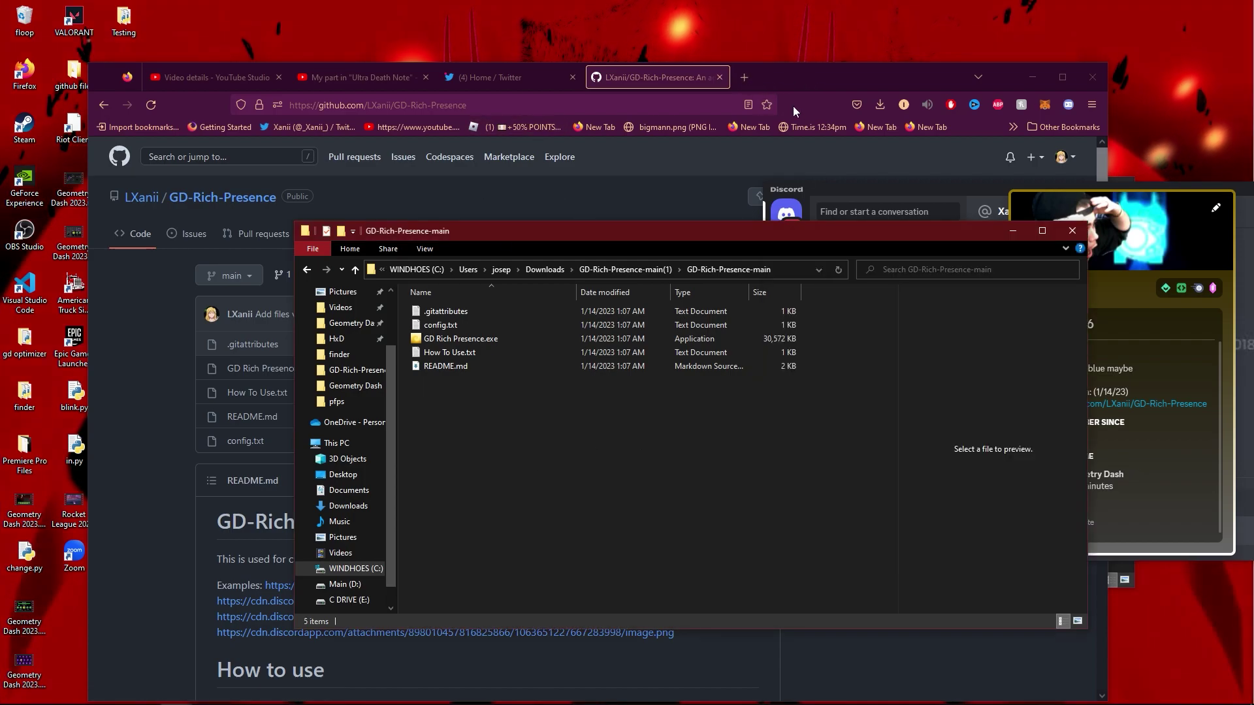
Step: Open the discord.com/developers/applications link from the README's How to use section in a new browser tab
left_click(792, 80)
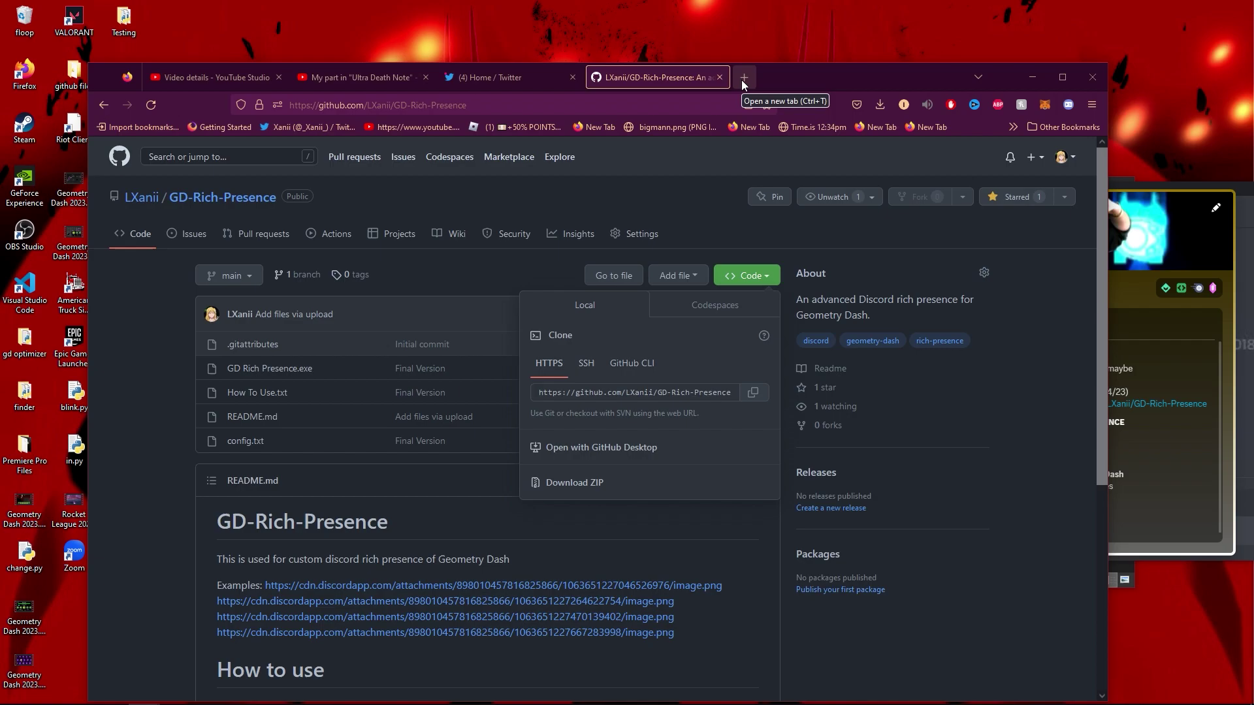
scroll(366, 529, "down", 5)
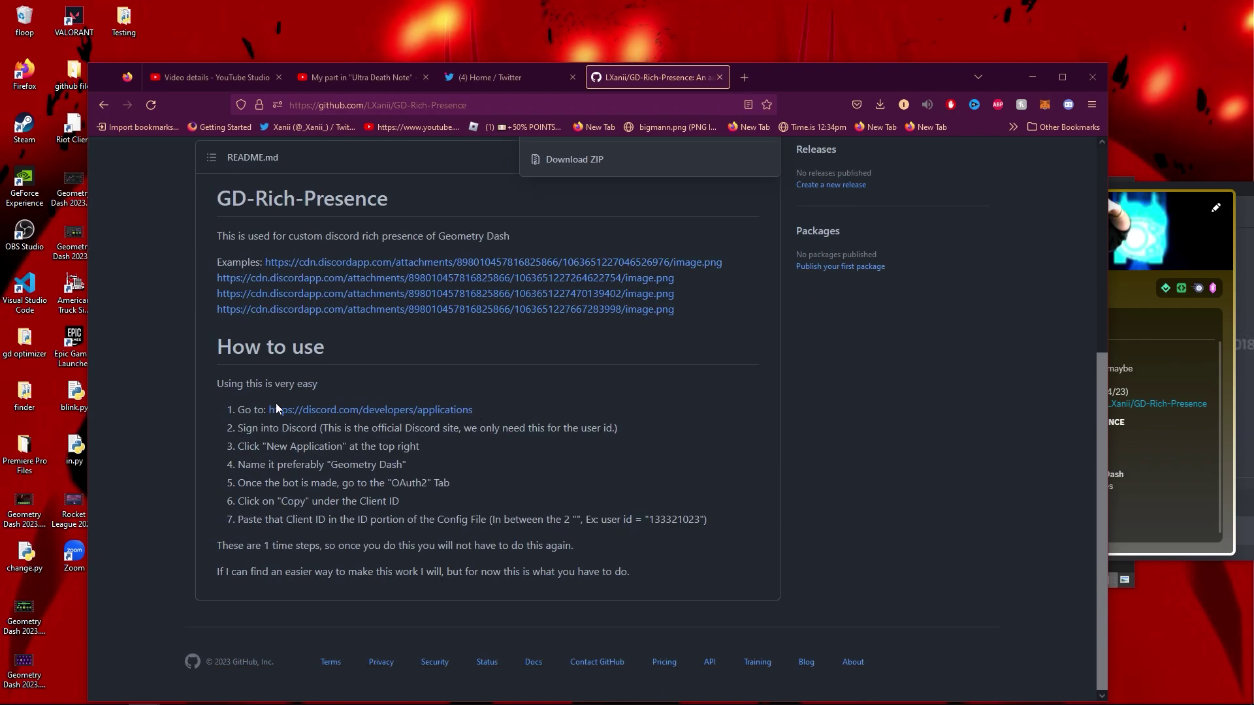
left_click(275, 403)
right_click(418, 416)
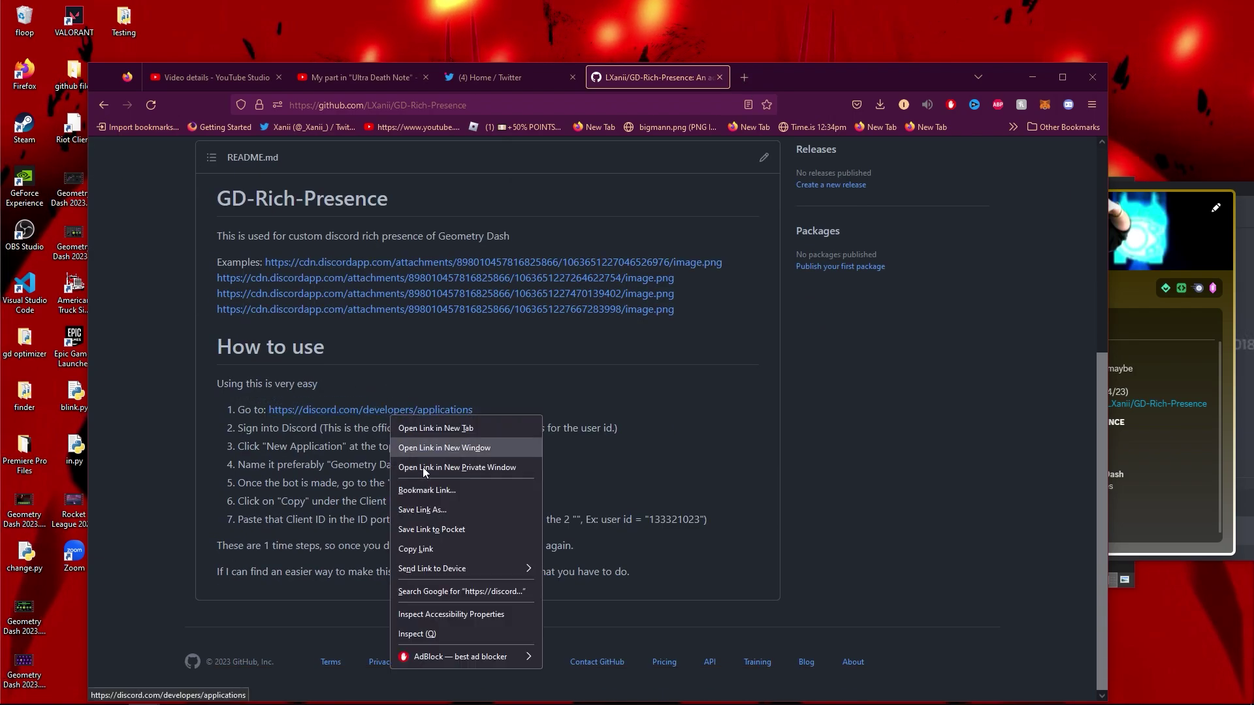
left_click(433, 544)
left_click(744, 77)
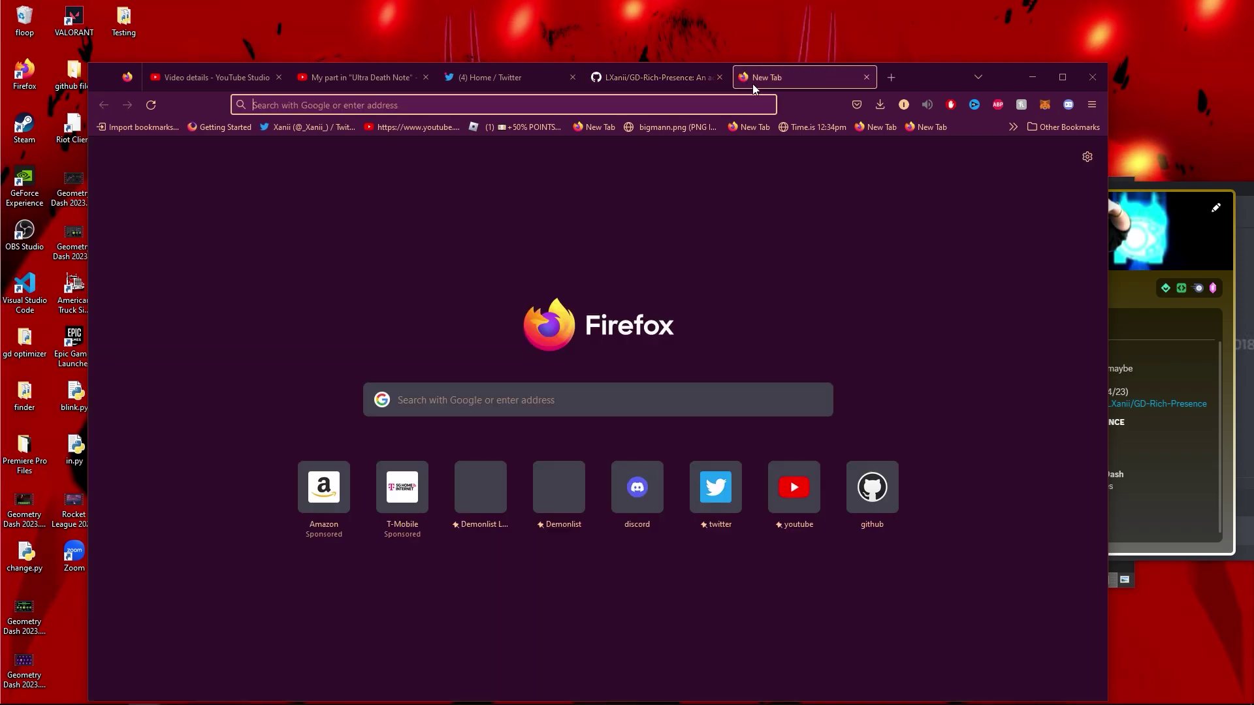
key("ctrl+v")
key("Return")
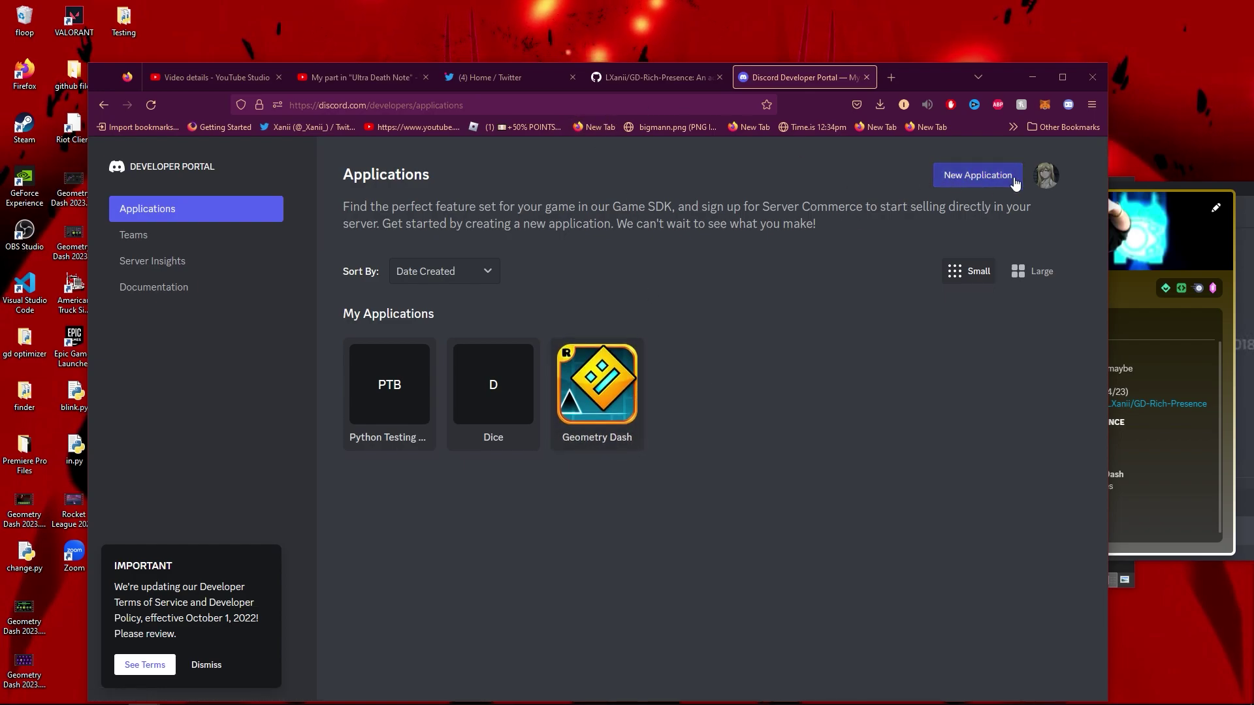
left_click(977, 178)
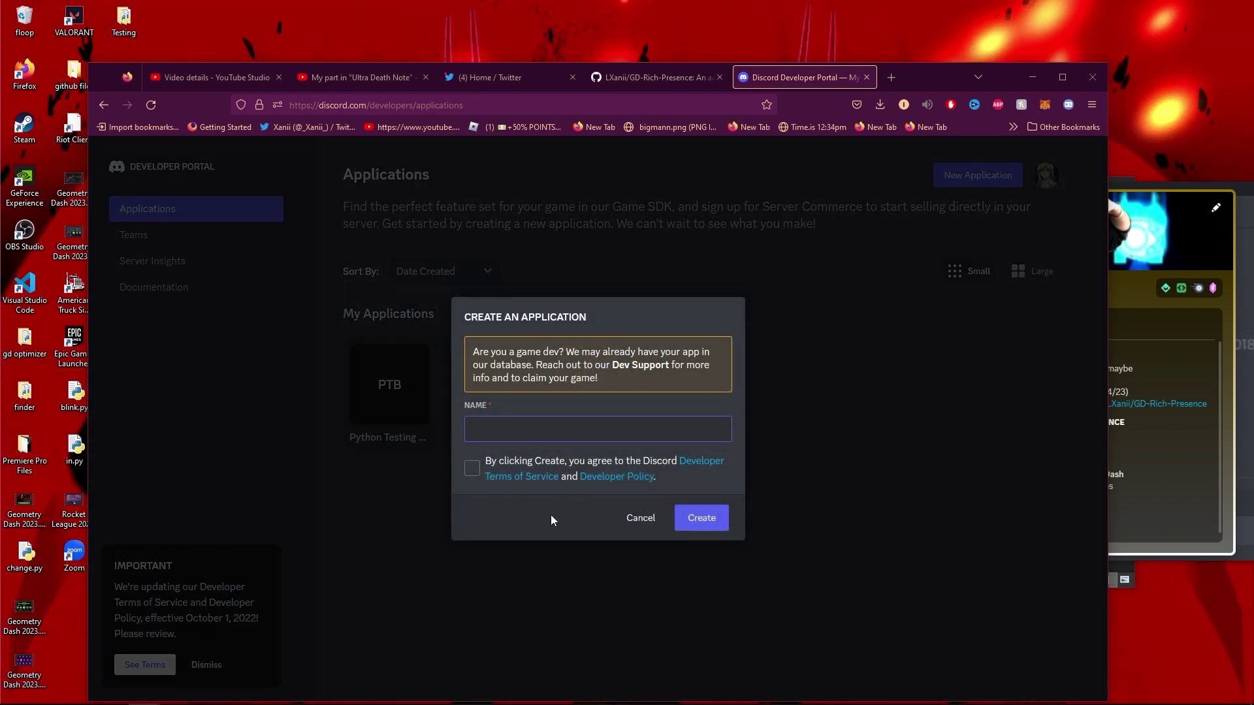
left_click(472, 468)
left_click(627, 516)
Step: Open the existing Geometry Dash application and copy its client ID from the OAuth2 settings
left_click(596, 397)
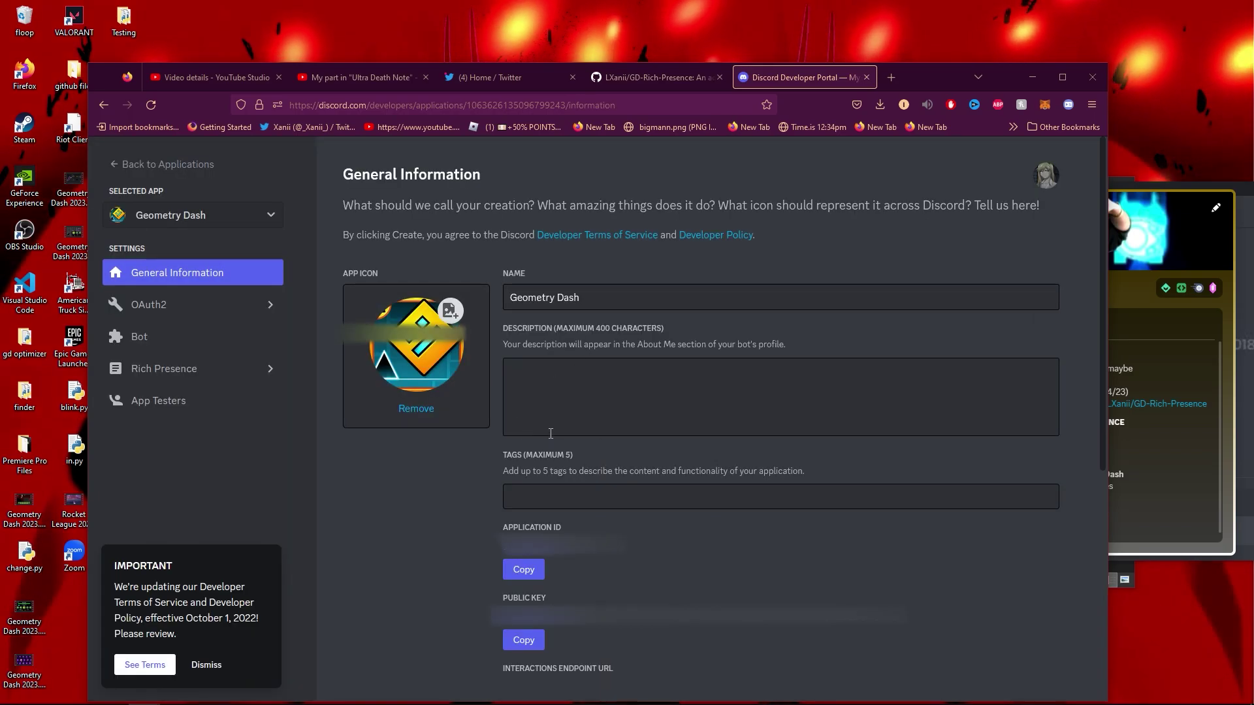
left_click_drag(624, 546, 503, 545)
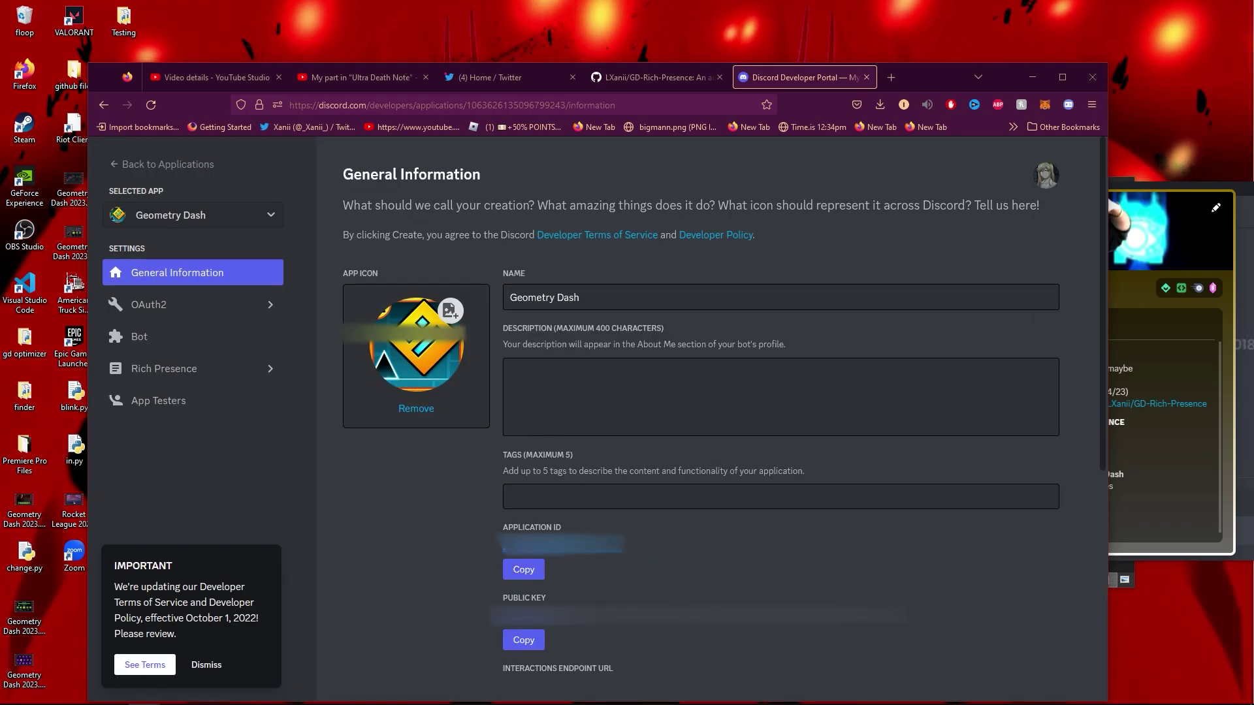
left_click(182, 313)
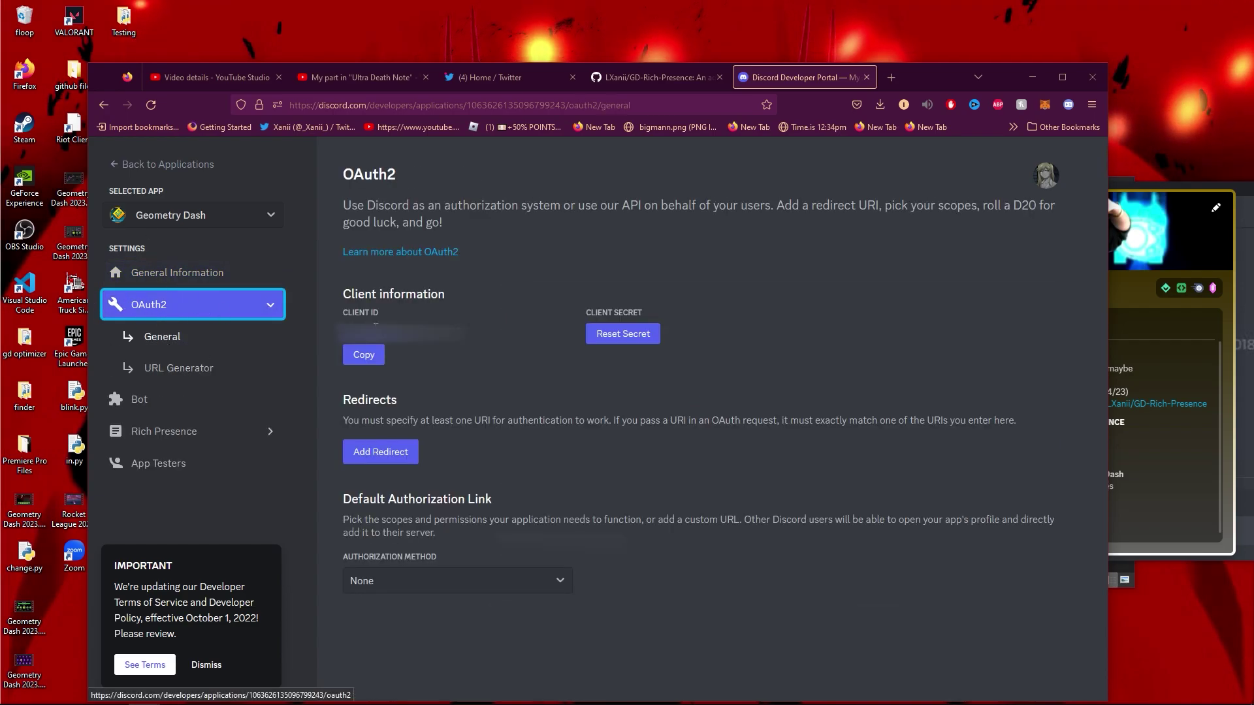
left_click_drag(476, 323, 364, 331)
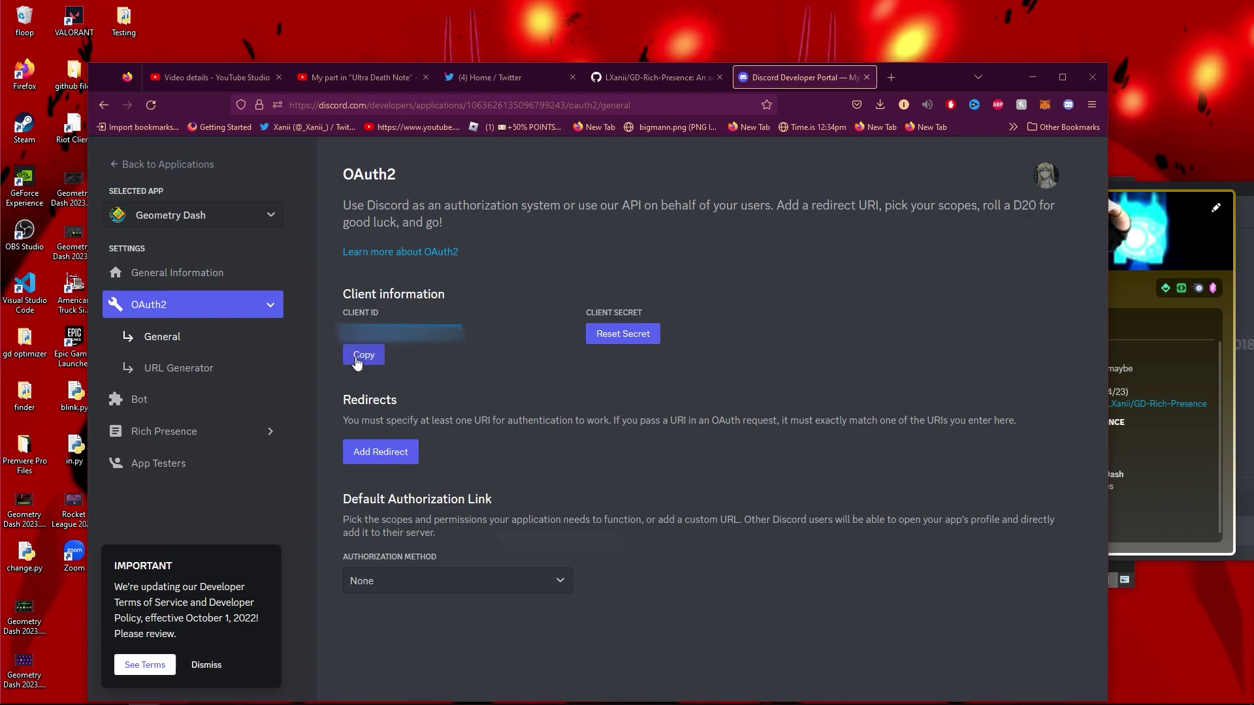
Step: Minimize the browser, open config.txt from the extracted folder, and place its window beside the folder
left_click(1030, 79)
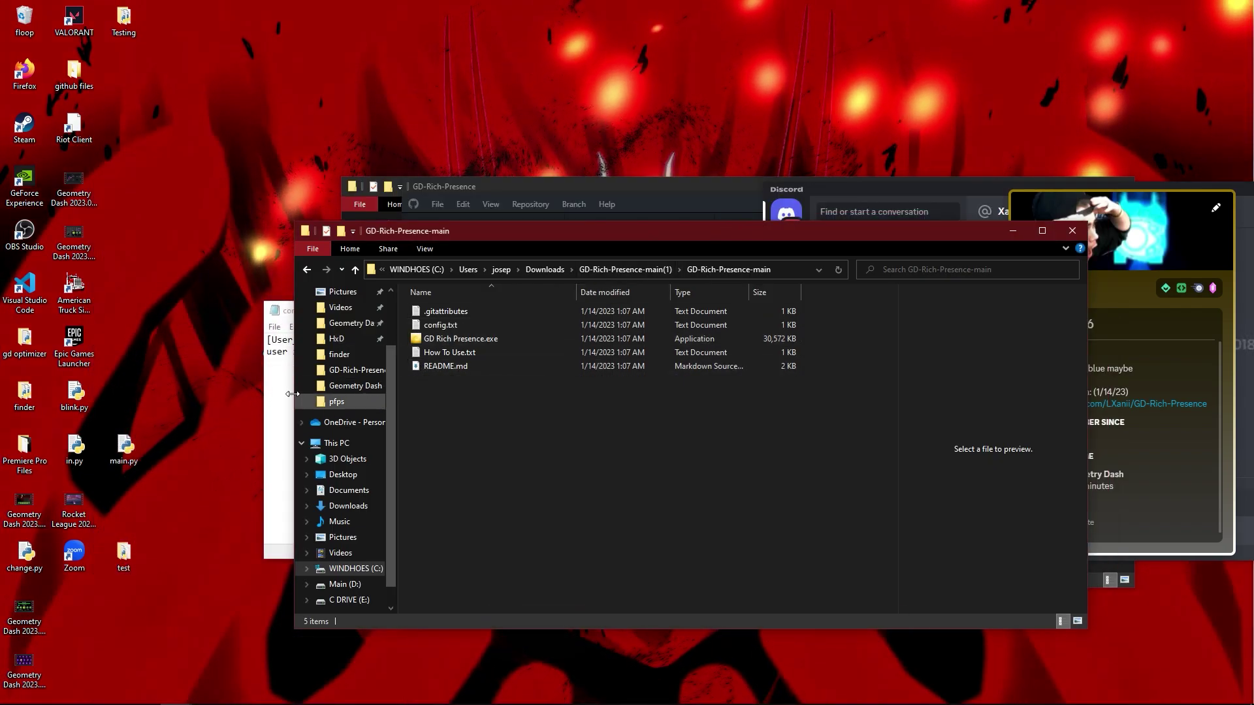
double_click(450, 326)
left_click_drag(512, 272, 236, 257)
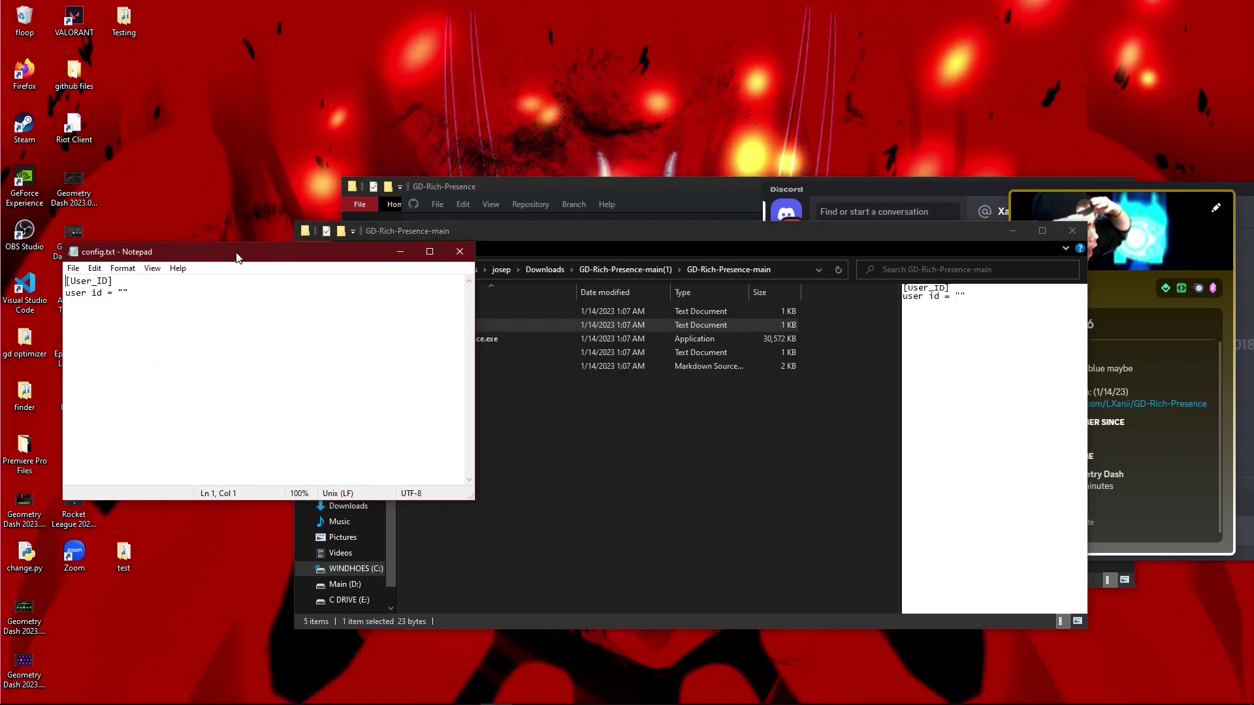
Step: Try running GD Rich Presence.exe with the user id in config.txt left empty
left_click(522, 392)
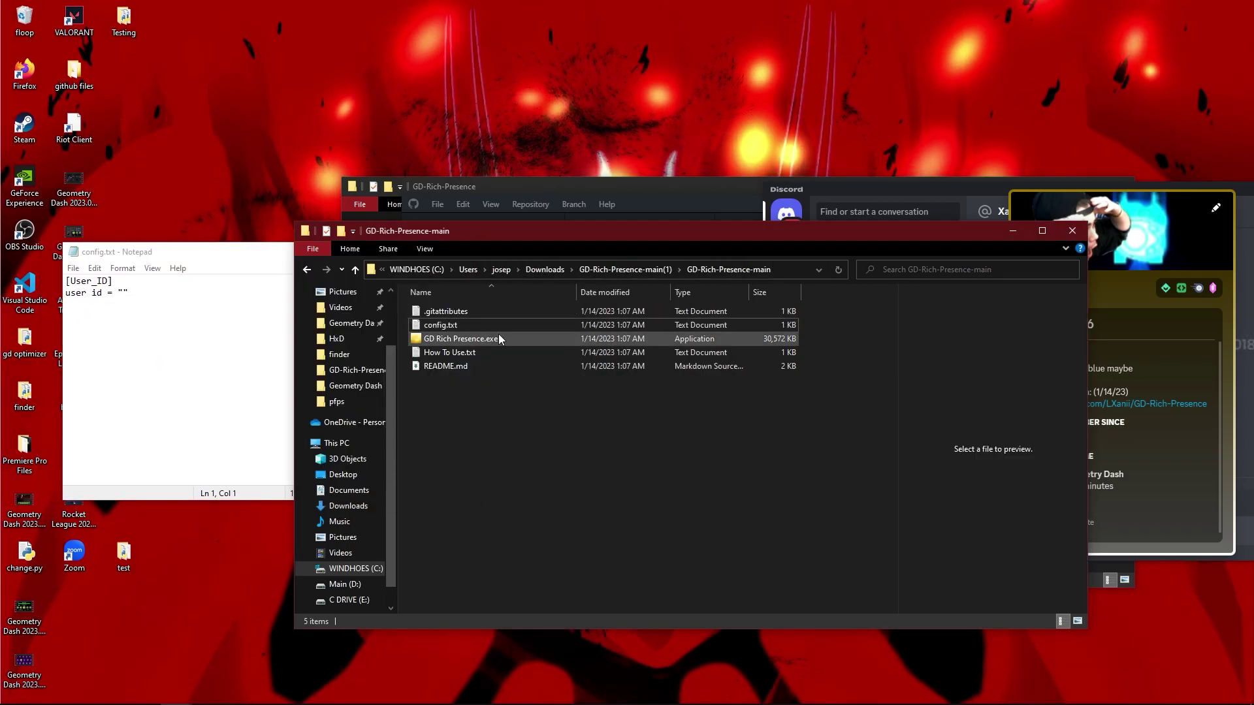
double_click(456, 339)
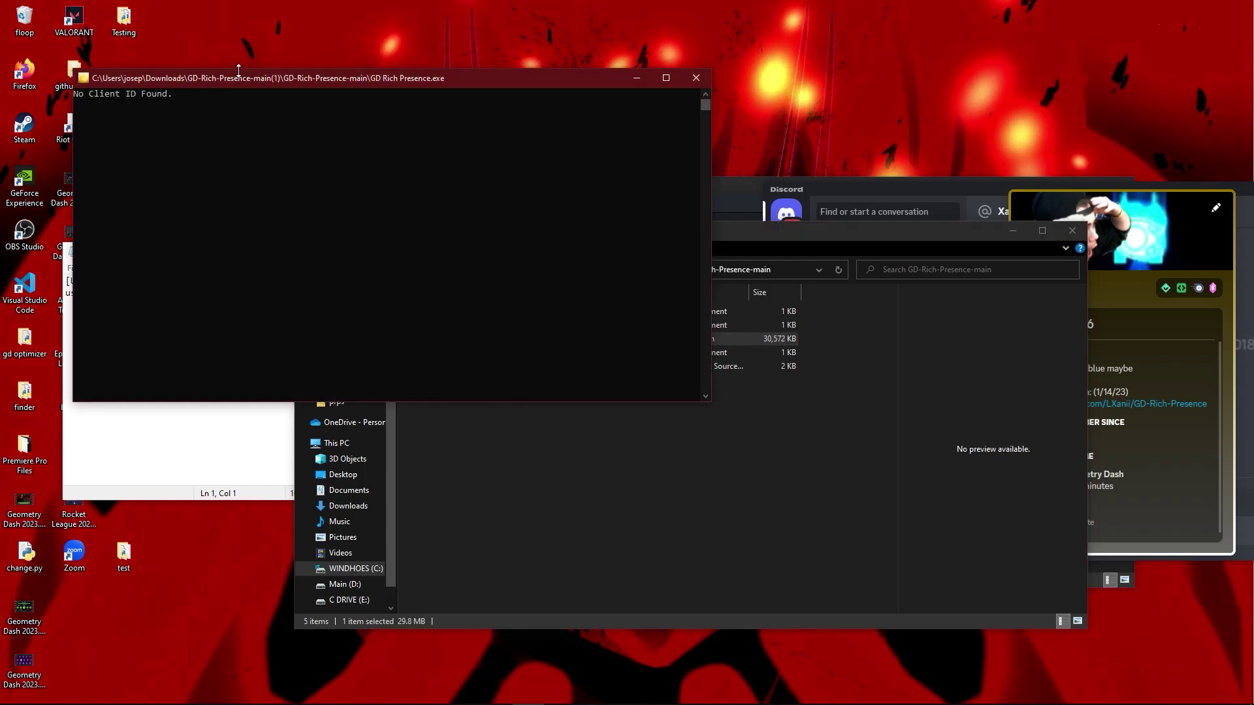
left_click_drag(239, 70, 307, 277)
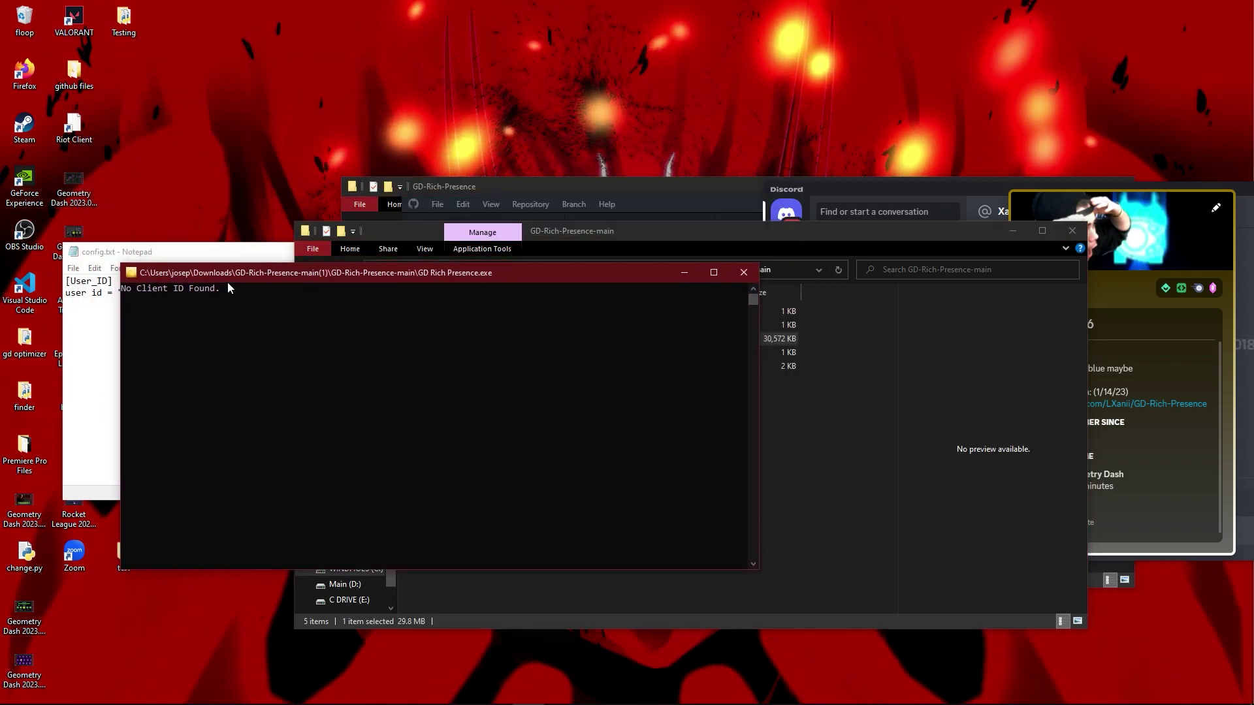
left_click_drag(216, 273, 379, 249)
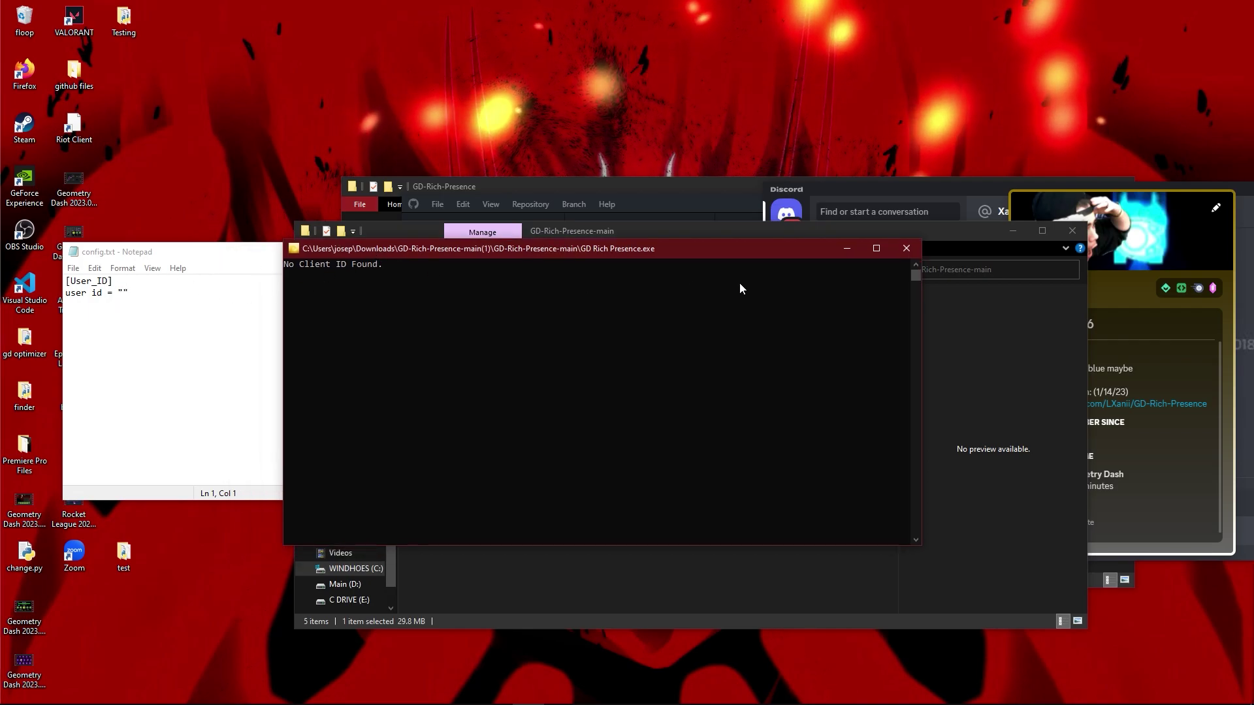
Step: Paste the copied client ID between the quotation marks of the user id entry in config.txt
right_click(124, 288)
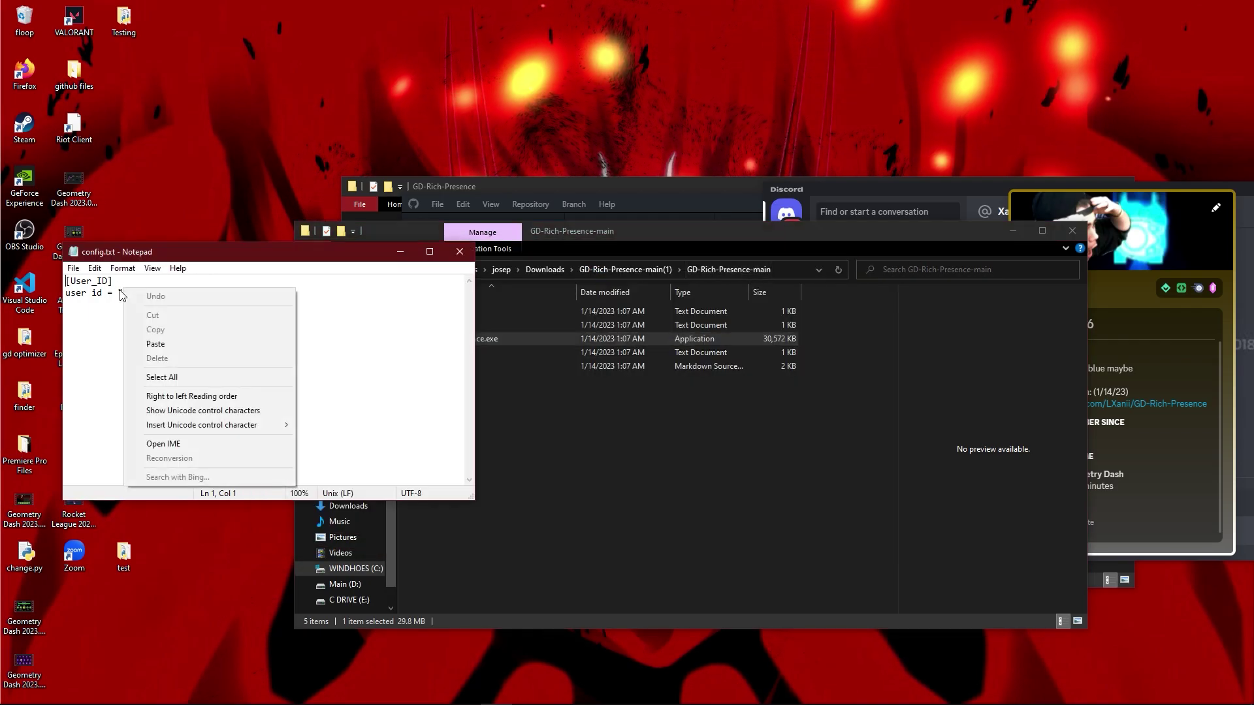
left_click(122, 292)
right_click(122, 294)
left_click(151, 349)
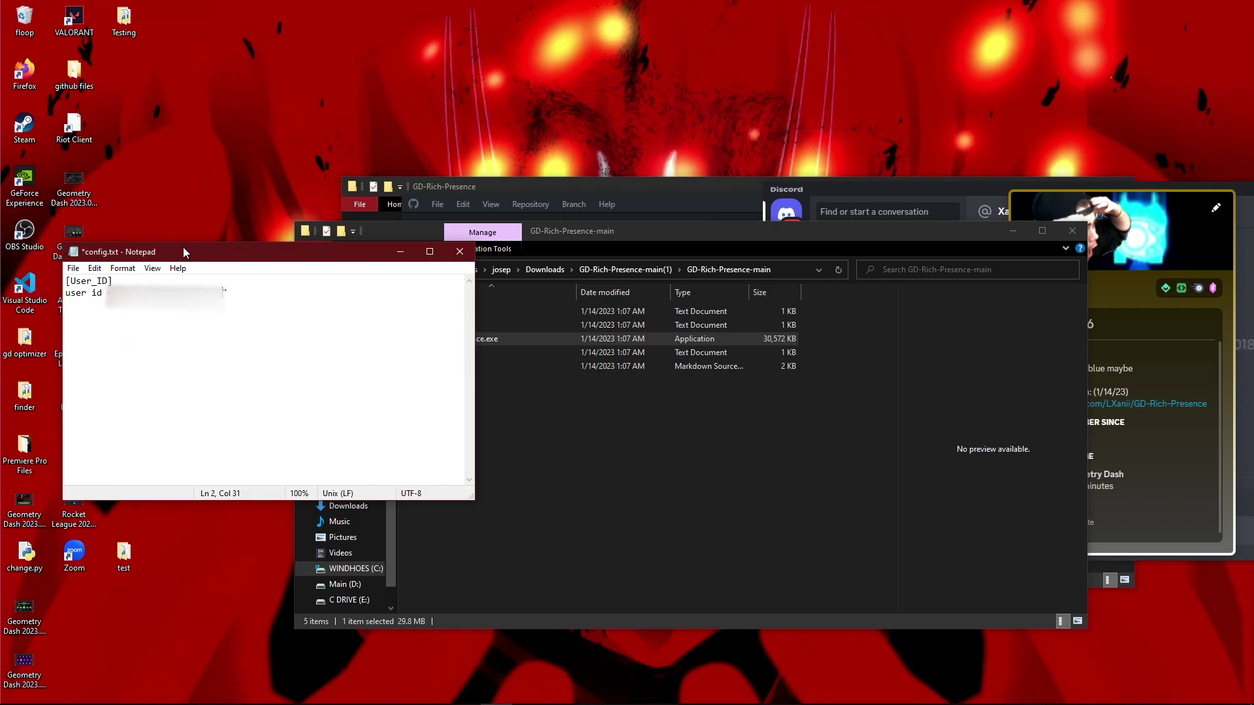
Step: Save config.txt and restart GD Rich Presence.exe so it loads the client ID
left_click(518, 433)
double_click(440, 339)
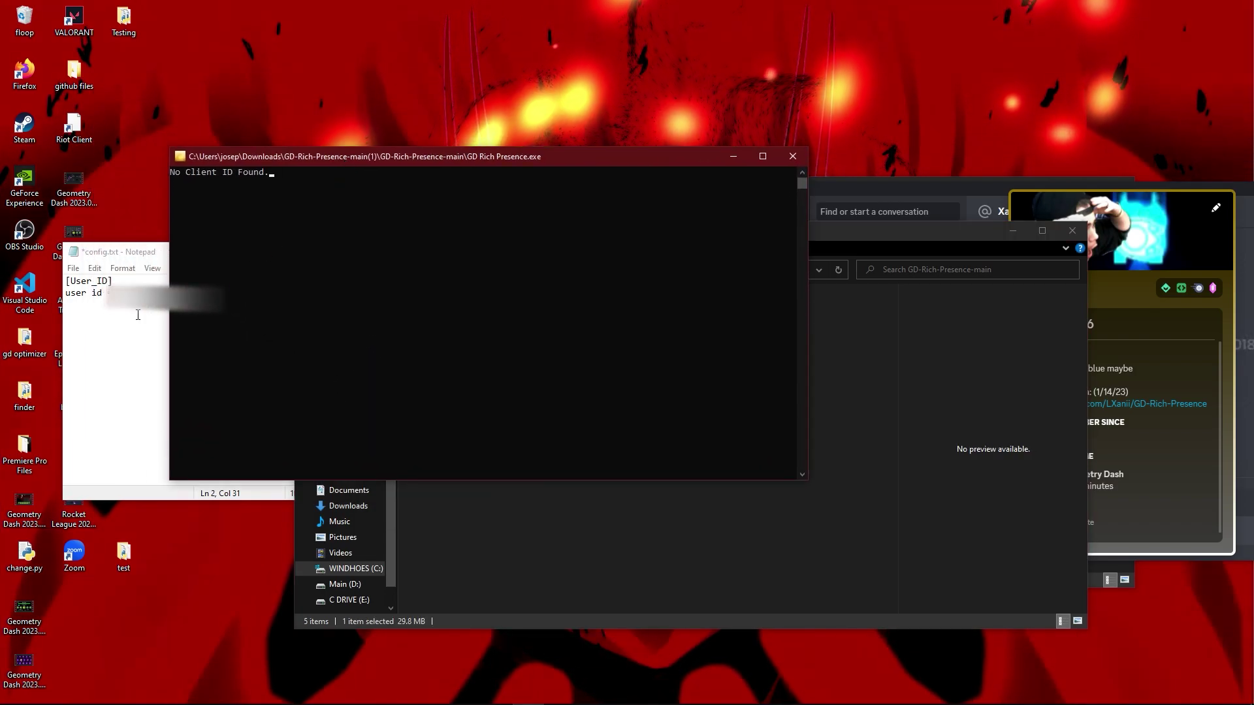
left_click(138, 316)
key("ctrl+s")
left_click(792, 156)
double_click(460, 338)
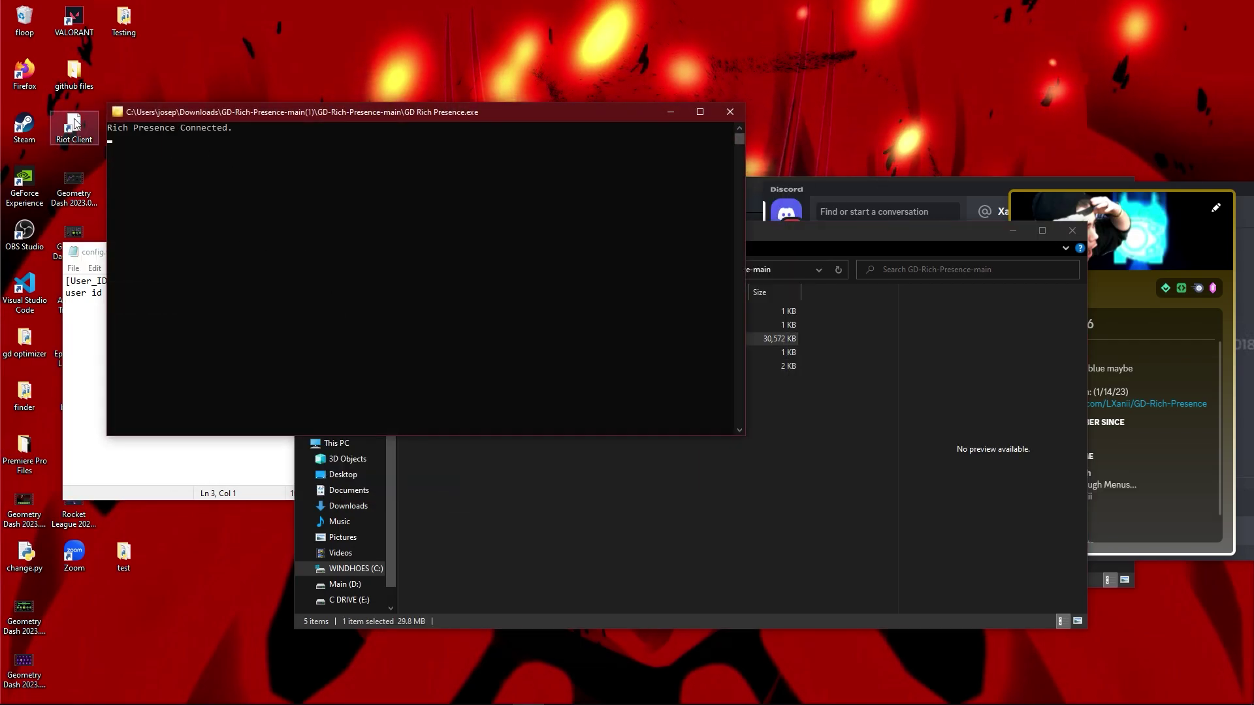
Step: Bring the Discord profile forward and place the Geometry Dash window next to it
left_click(1155, 474)
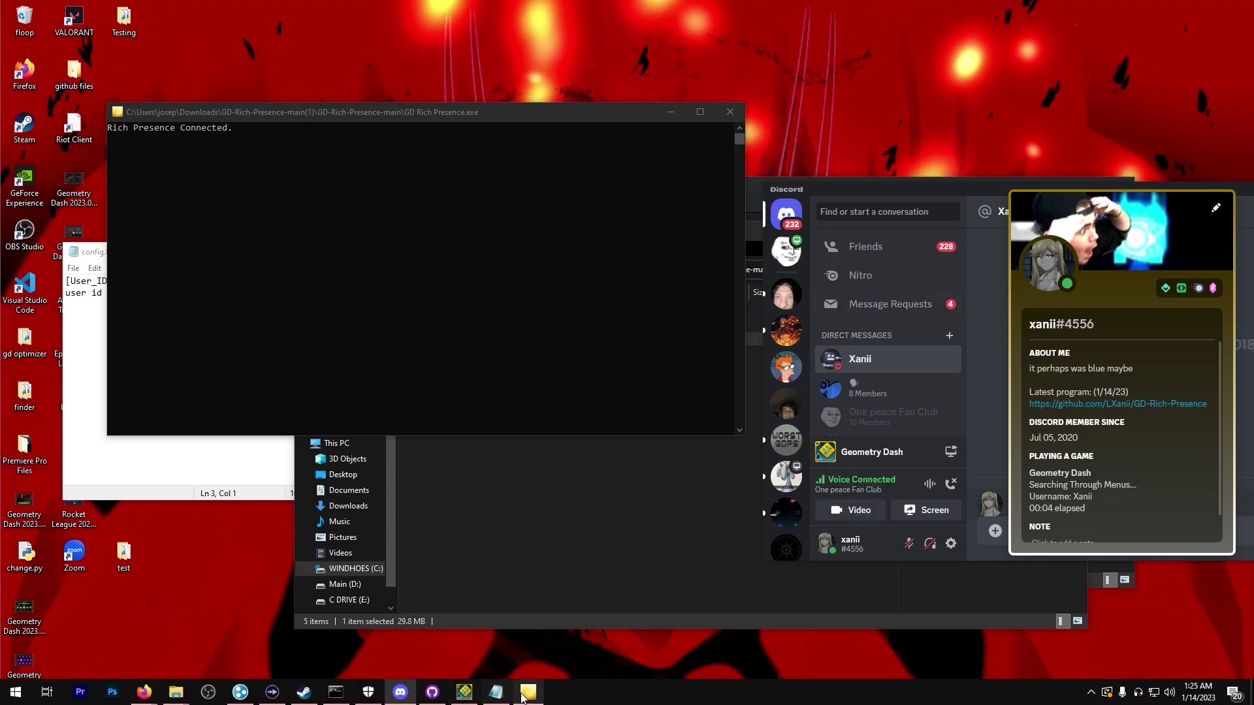
left_click(464, 692)
left_click_drag(516, 105, 432, 106)
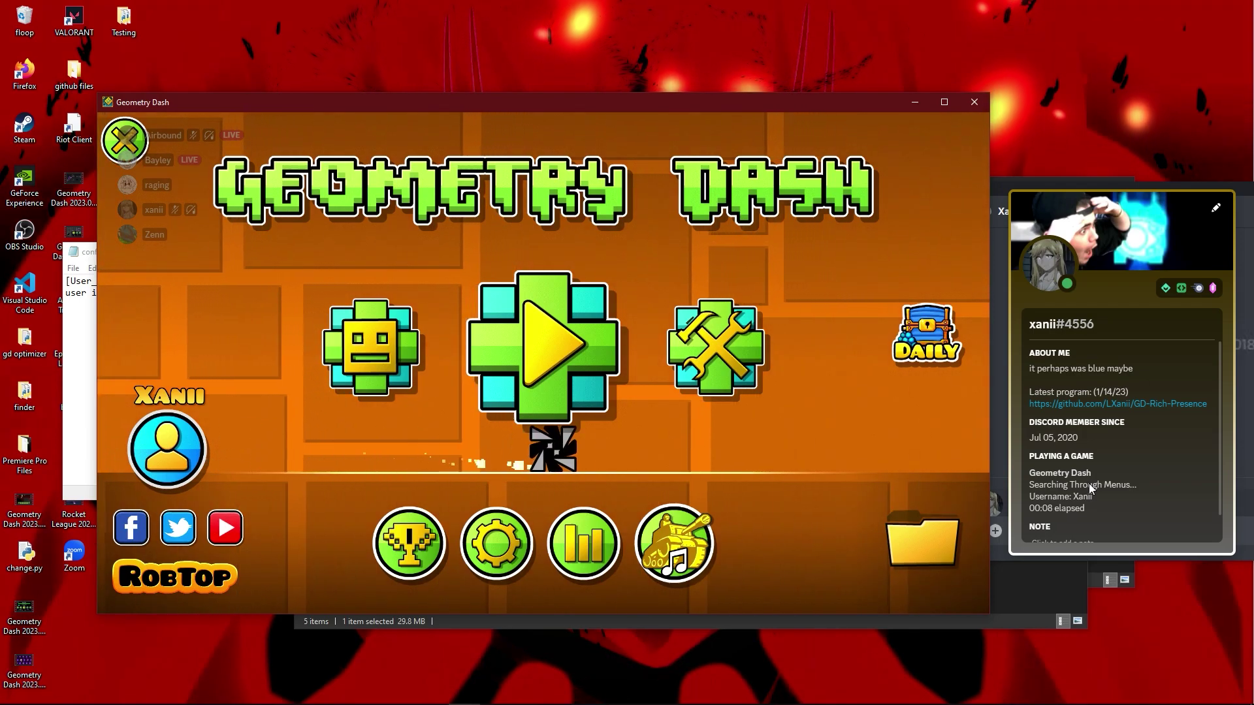
Step: Open the created level UDN Xanii Deco in Geometry Dash's level editor
left_click(715, 346)
left_click(386, 211)
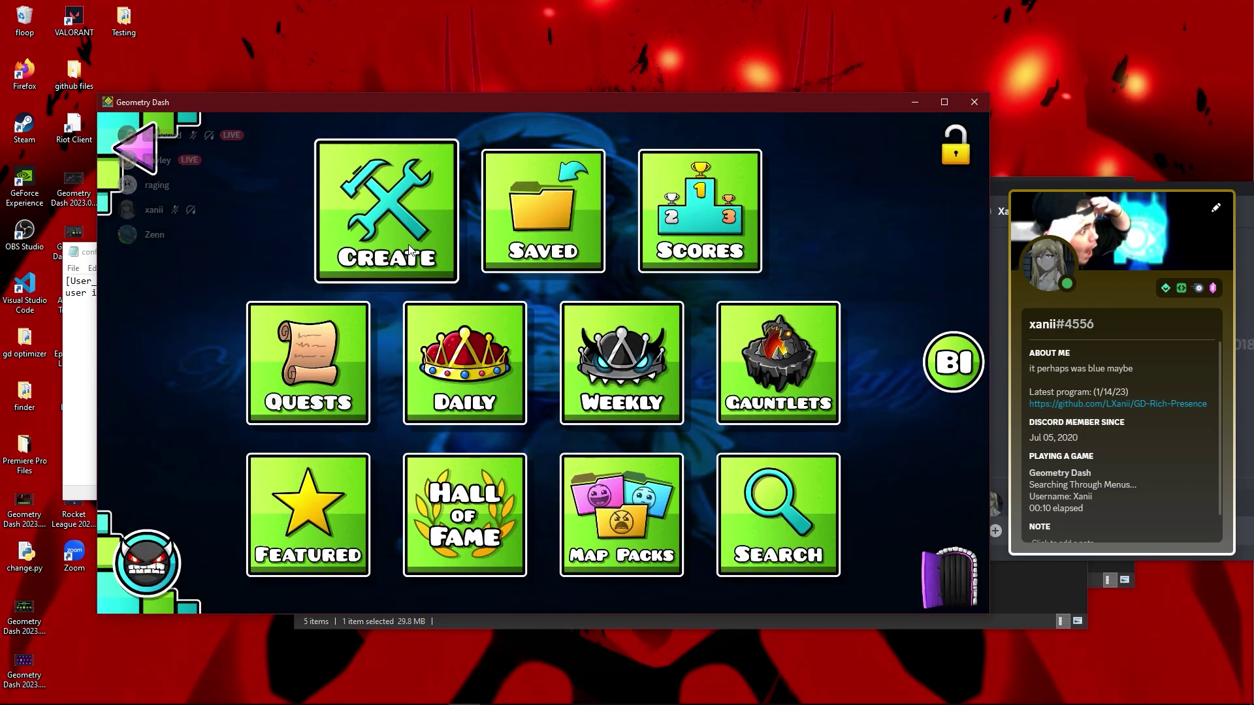
left_click(753, 254)
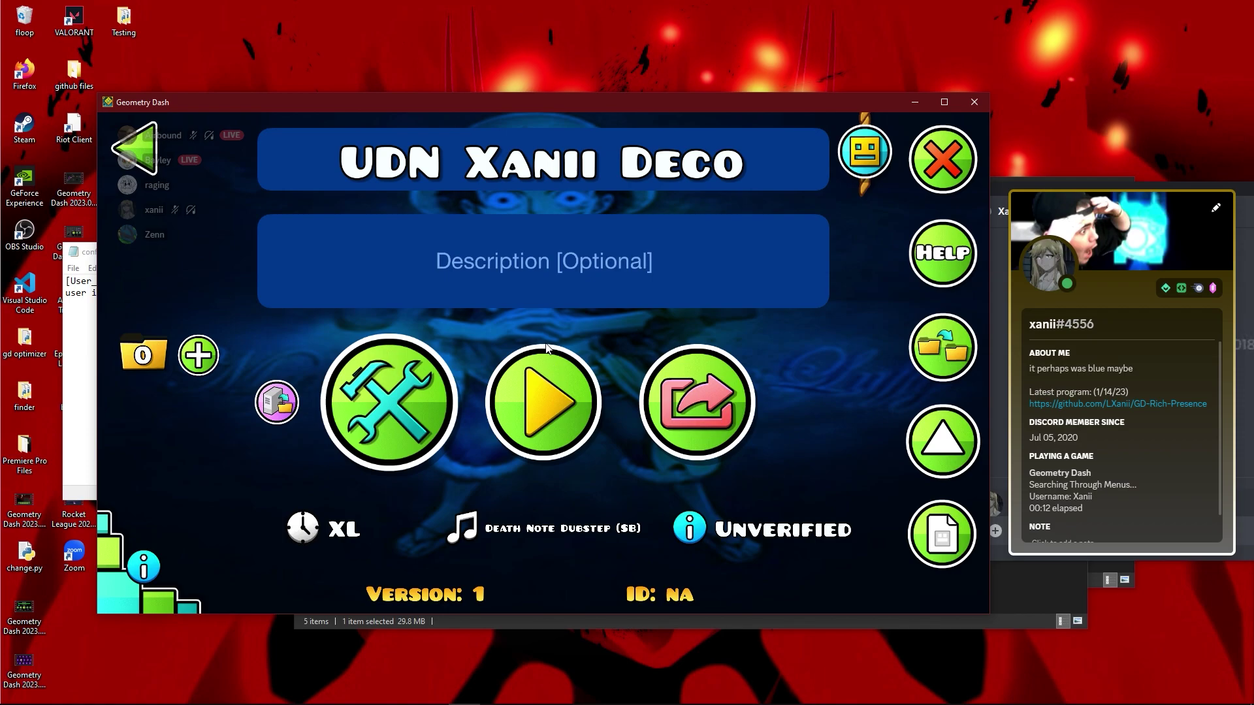
left_click(389, 402)
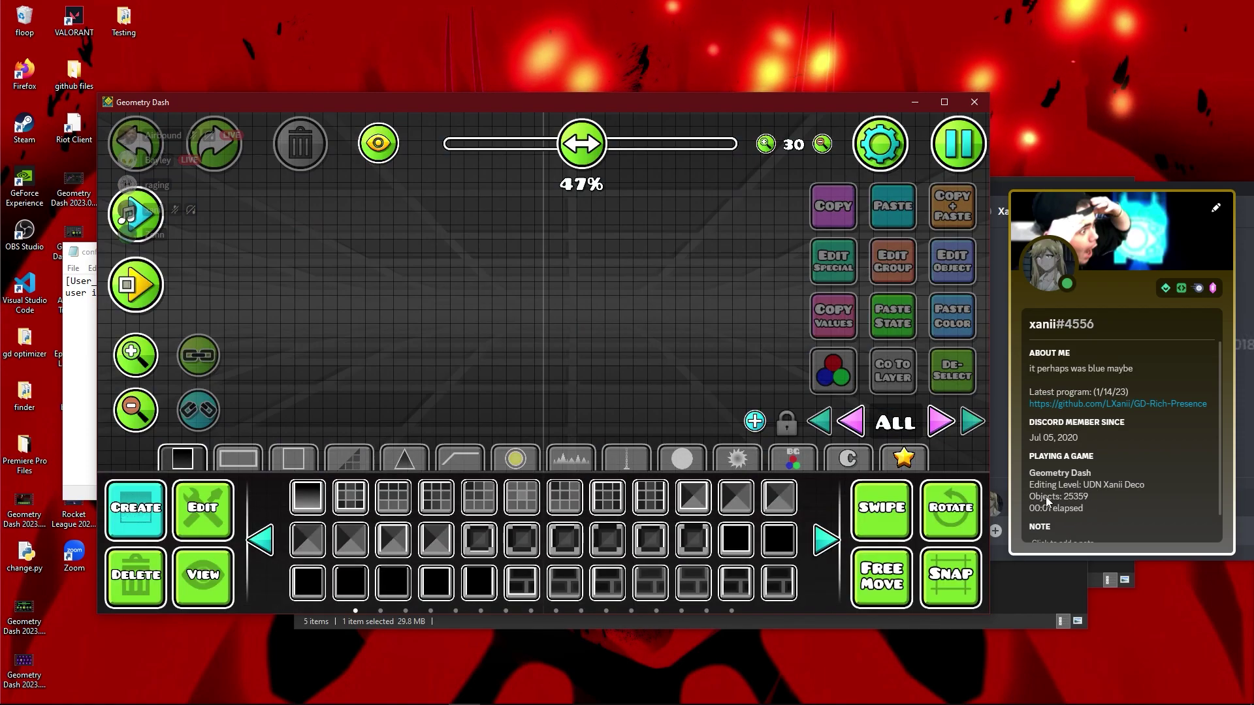
Step: Draw a freehand trail of blocks in the UDN Xanii Deco level and exit the editor without saving
left_click(305, 507)
mouse_move(503, 340)
left_mouse_down()
mouse_move(439, 297)
mouse_move(504, 351)
mouse_move(382, 303)
left_mouse_up()
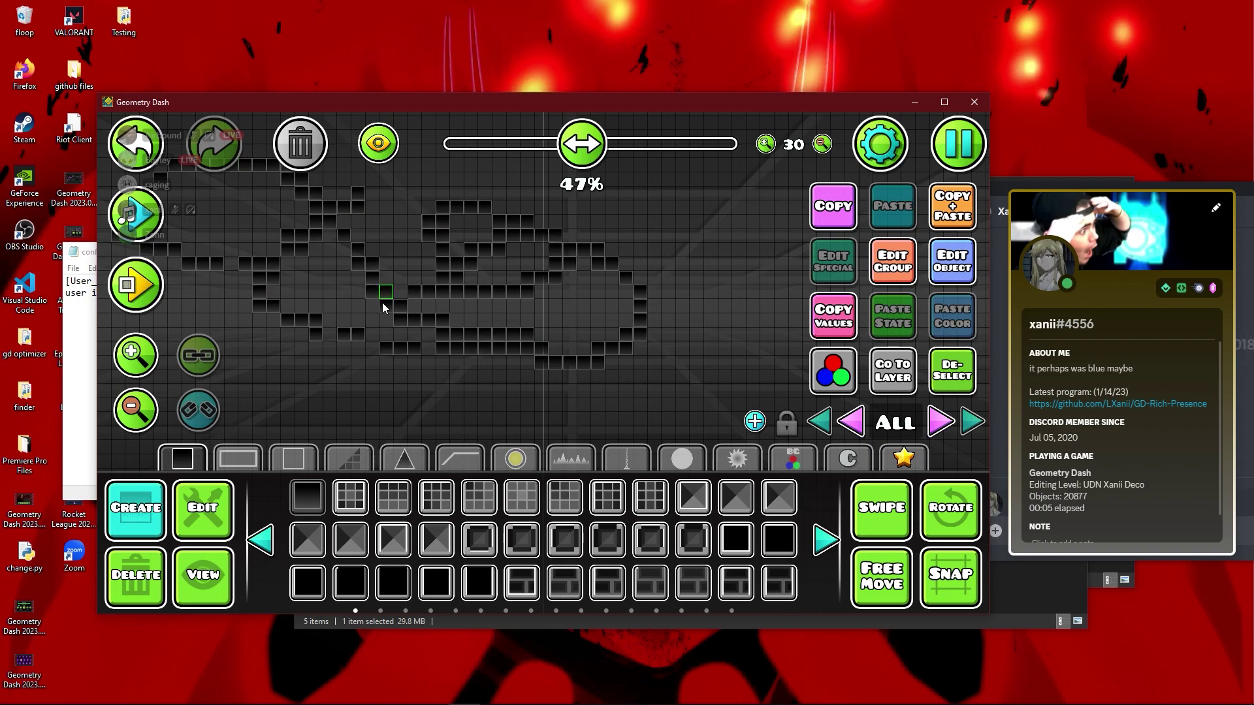
key("Escape")
left_click(585, 489)
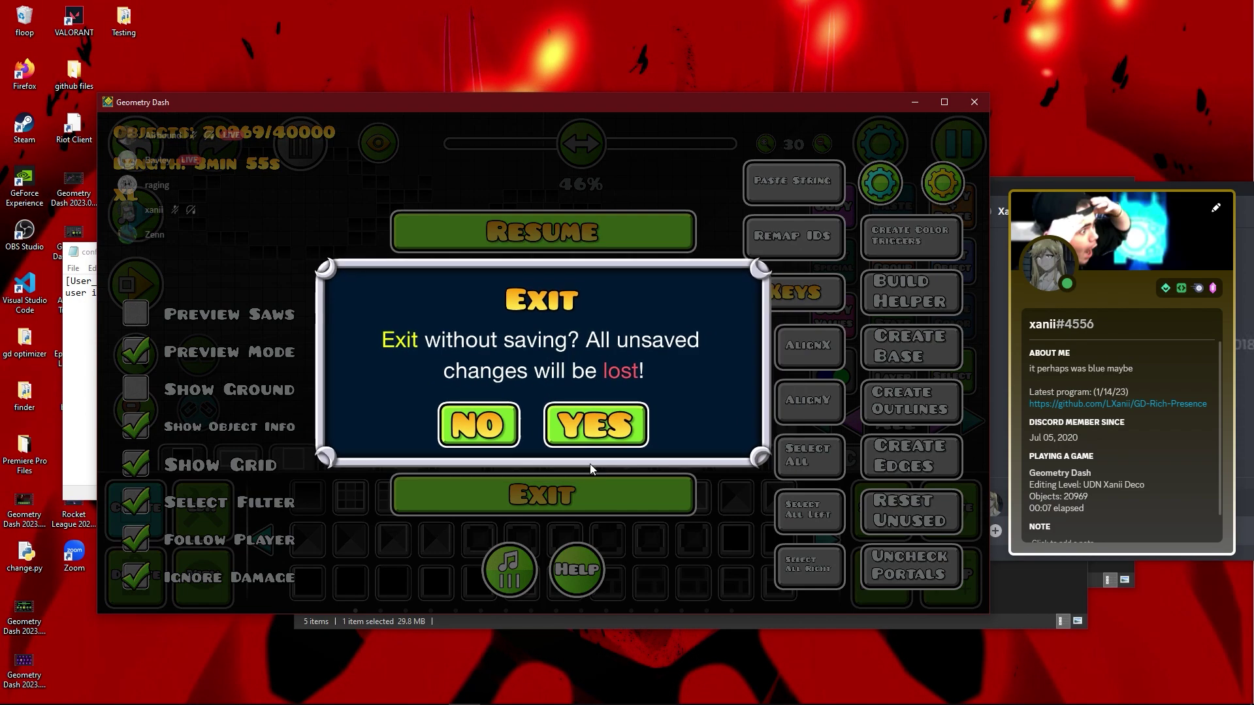
left_click(578, 428)
Step: Play UDN Xanii Deco from its start position to about 38% and pause the attempt
left_click(590, 375)
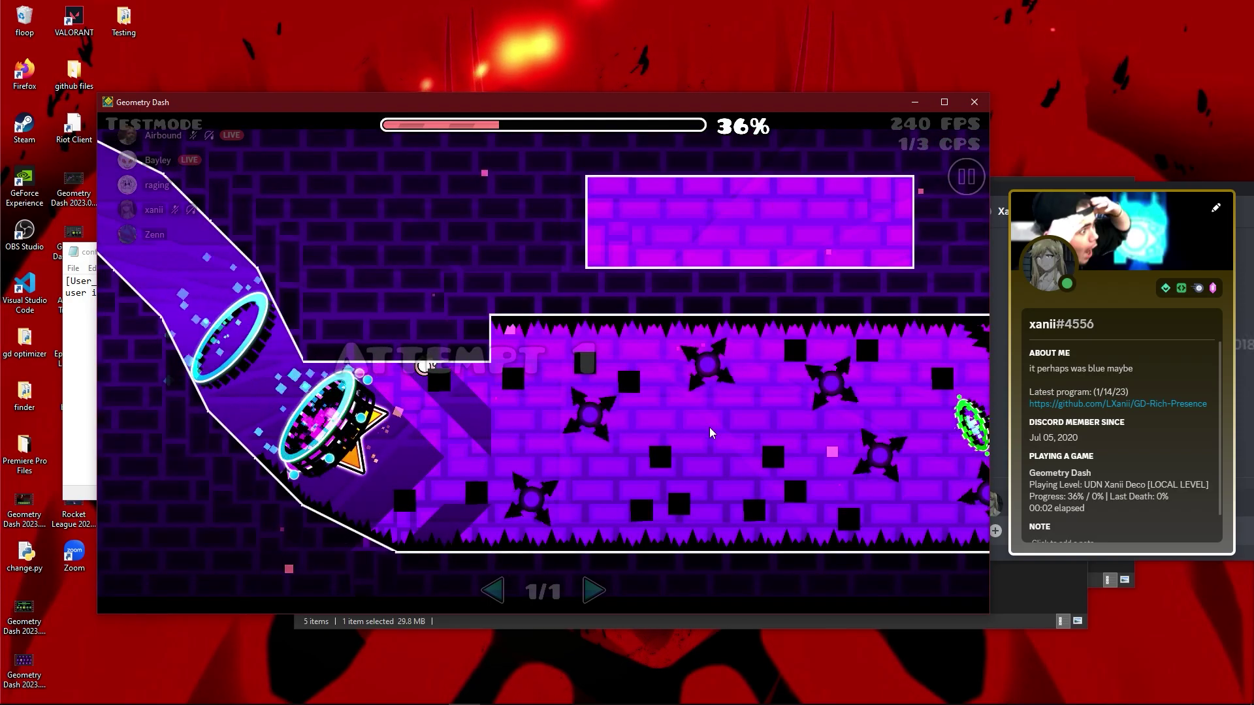
left_click(710, 427)
left_click(709, 428)
left_click(710, 428)
left_click(709, 428)
left_click(710, 428)
left_click(710, 428)
left_click(709, 427)
left_click(709, 427)
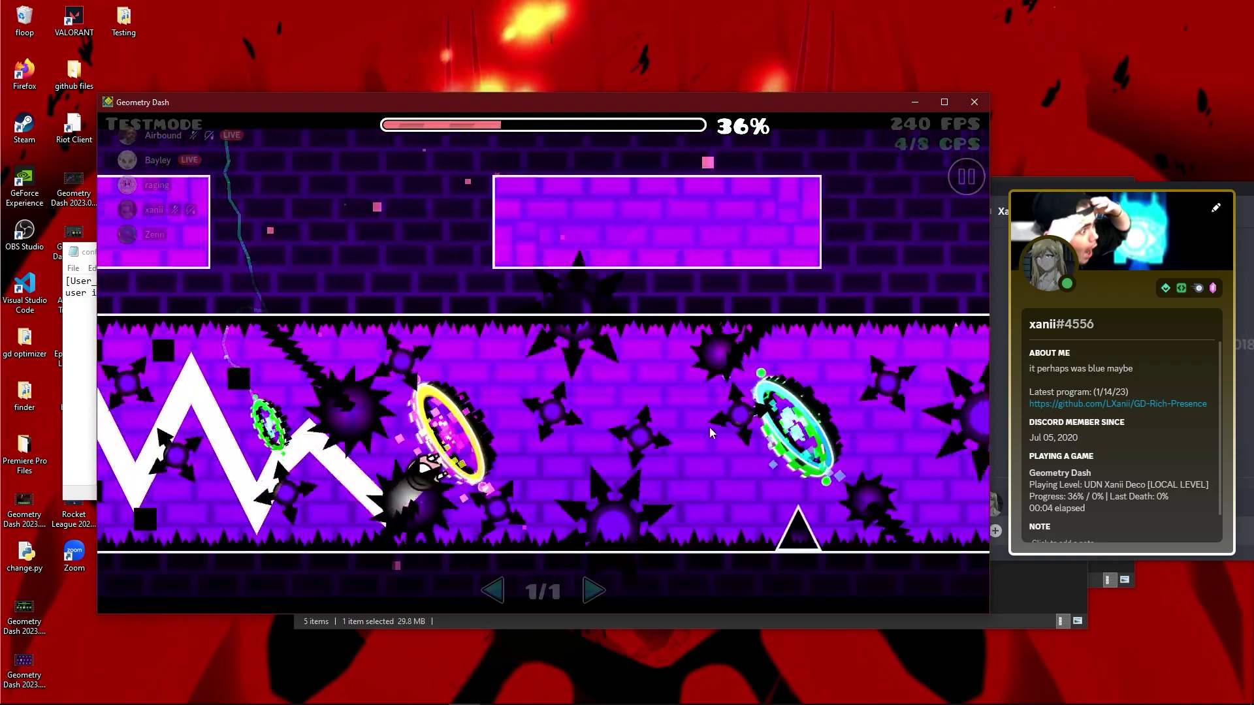
left_click(709, 427)
left_click(709, 427)
left_click(709, 427)
left_click(709, 427)
left_click(710, 427)
left_click(709, 427)
left_click(709, 427)
left_click(709, 427)
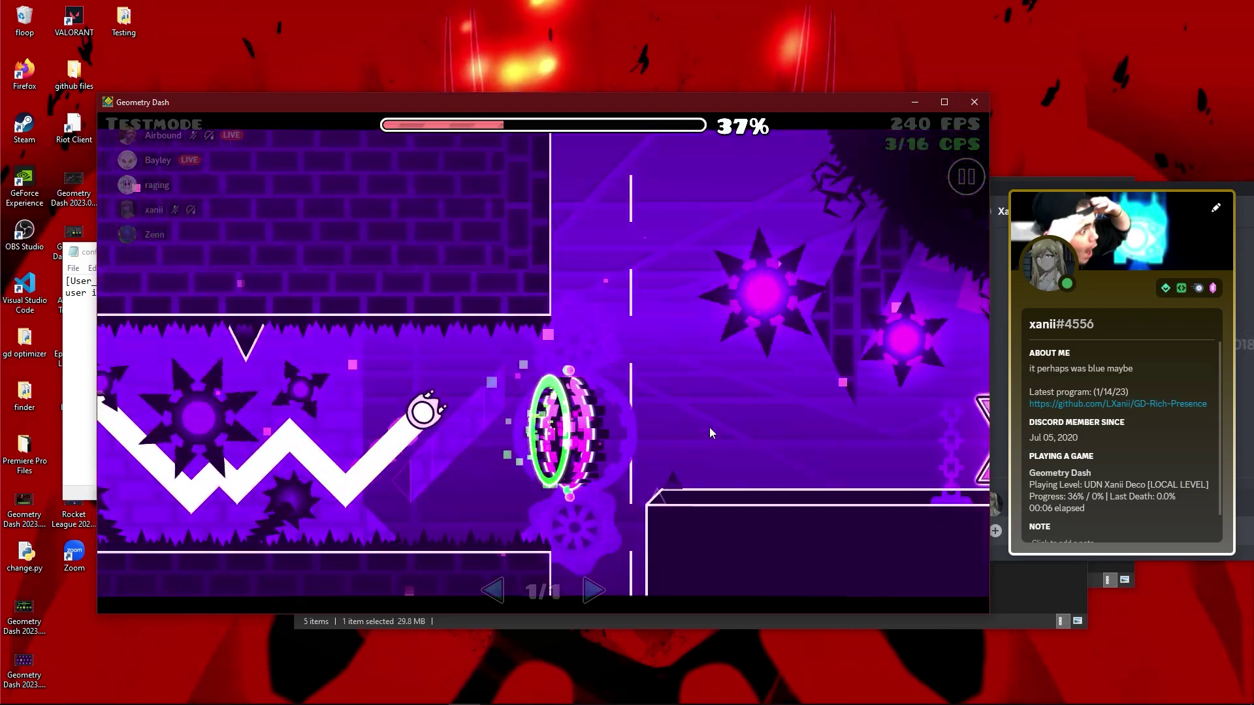
left_click(709, 429)
left_click(726, 441)
left_click(726, 441)
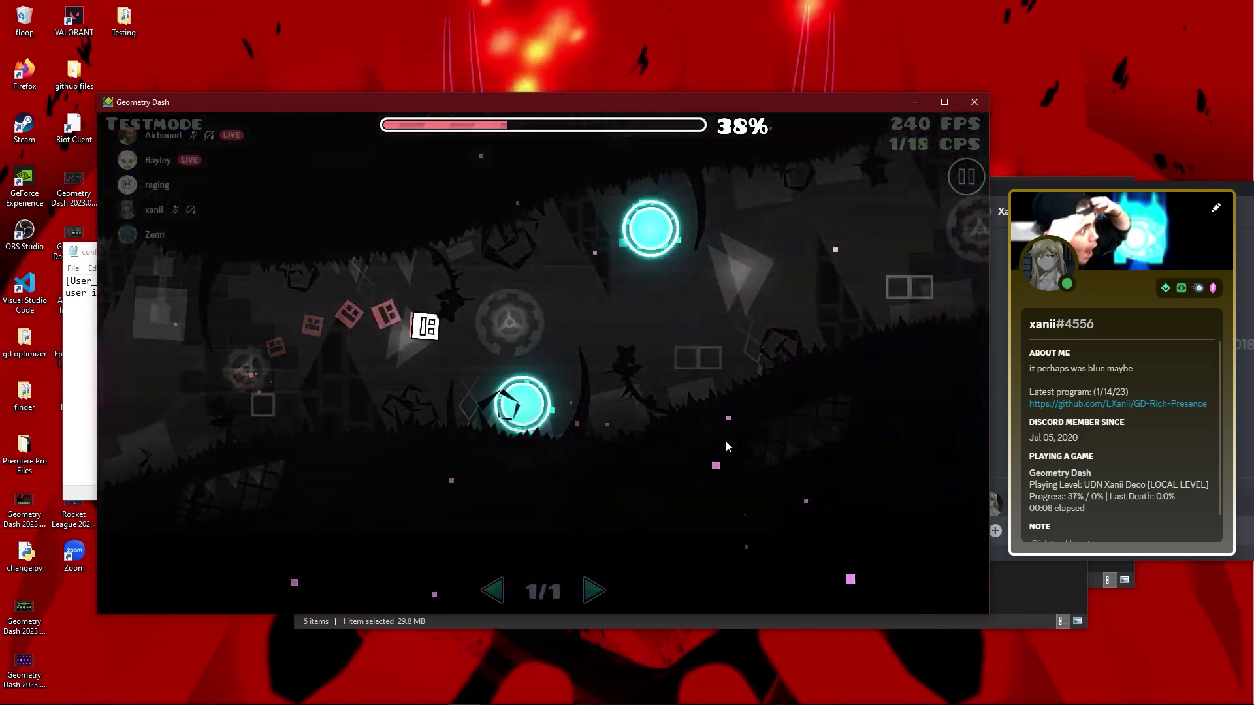
left_click(725, 441)
key("Escape")
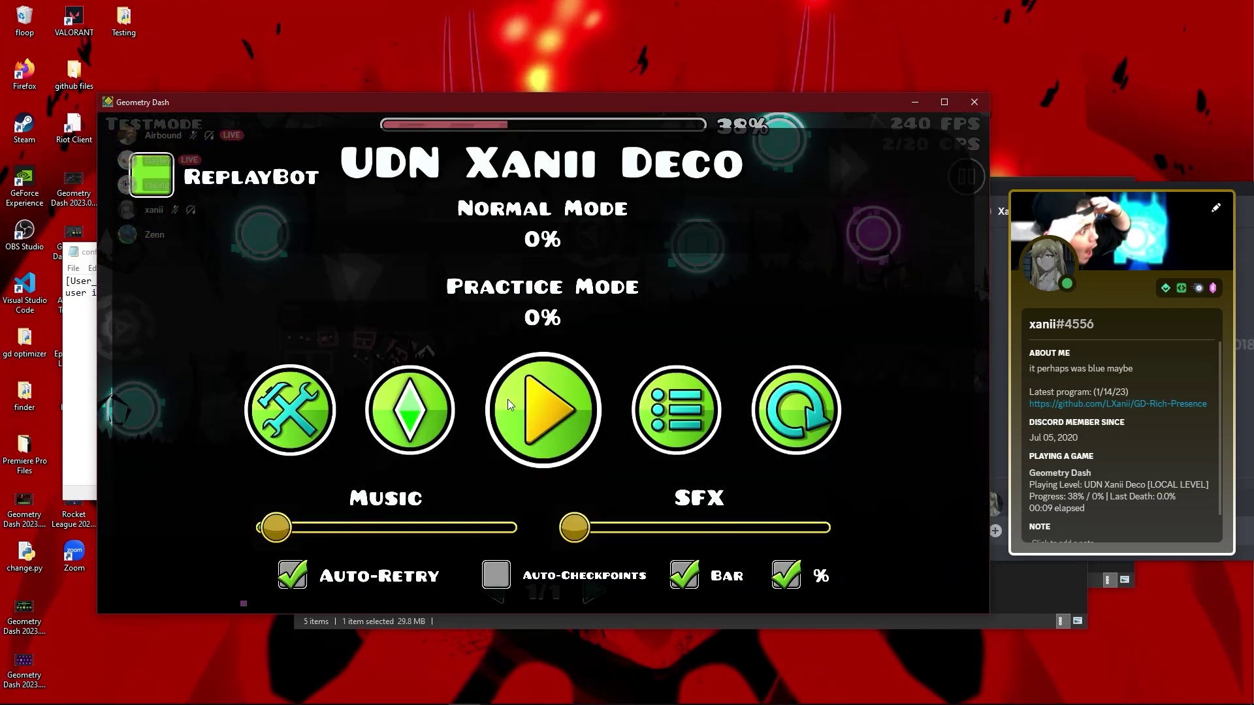
Step: Resume UDN Xanii Deco, restart the attempt after a short run and pause it again
left_click(558, 389)
left_click(543, 425)
key("Escape")
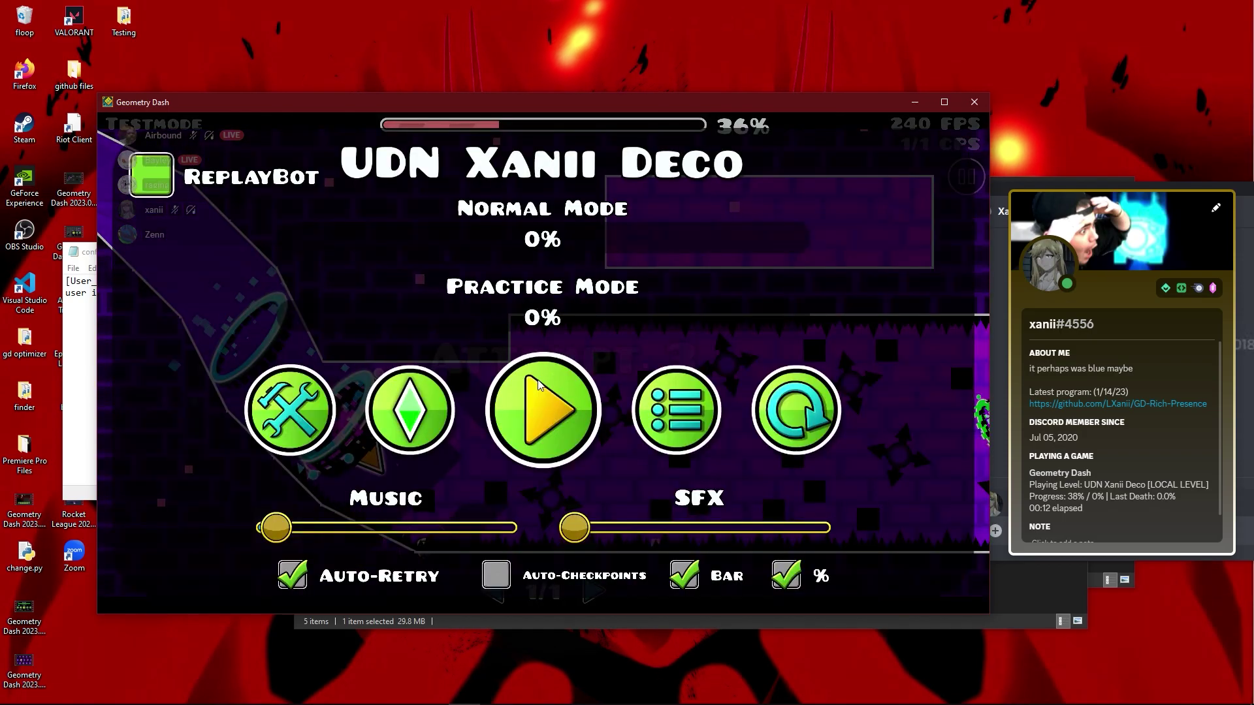
left_click(788, 392)
left_click(680, 394)
key("Escape")
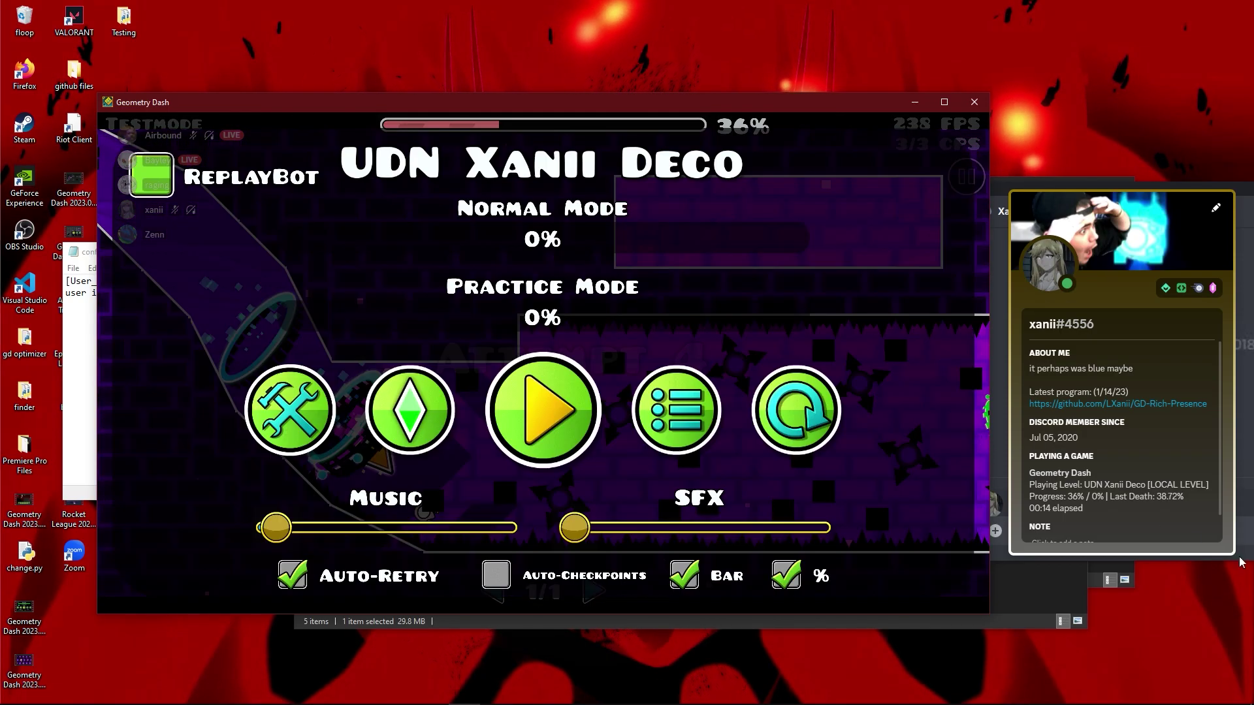
Step: Exit UDN Xanii Deco and go back from its level page to the creator menu
left_click(1169, 501)
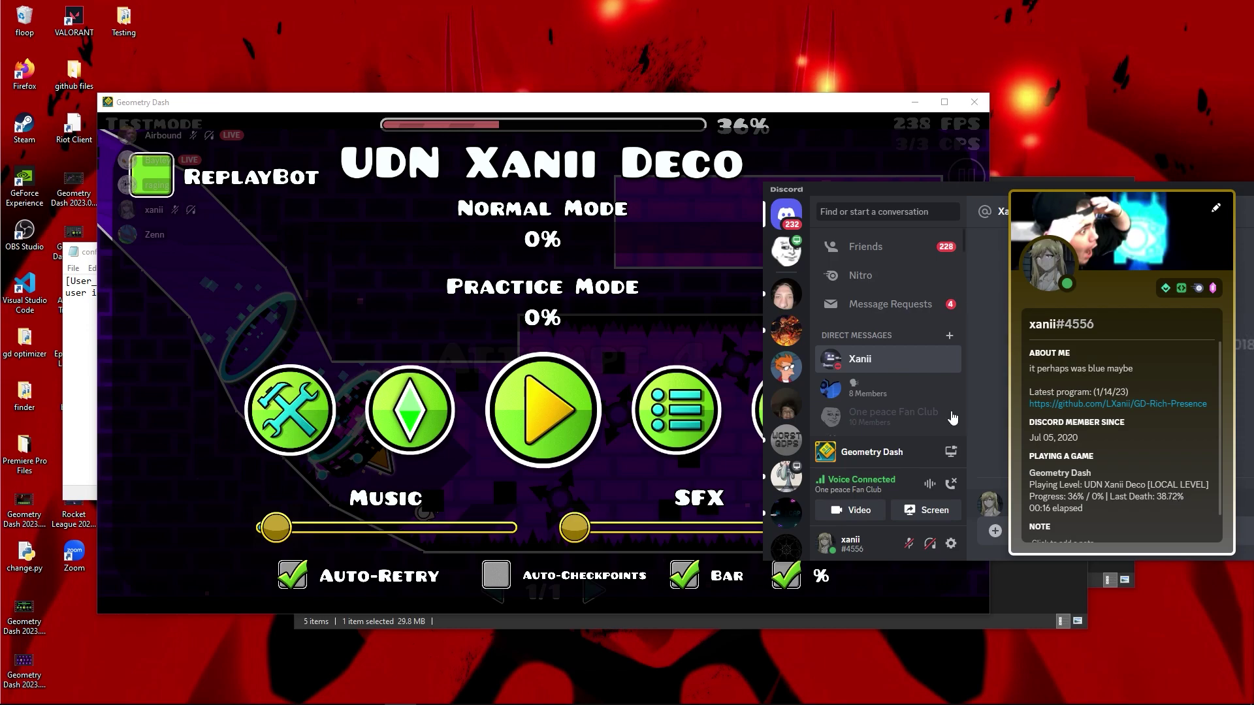
left_click(644, 382)
left_click(648, 388)
left_click(637, 424)
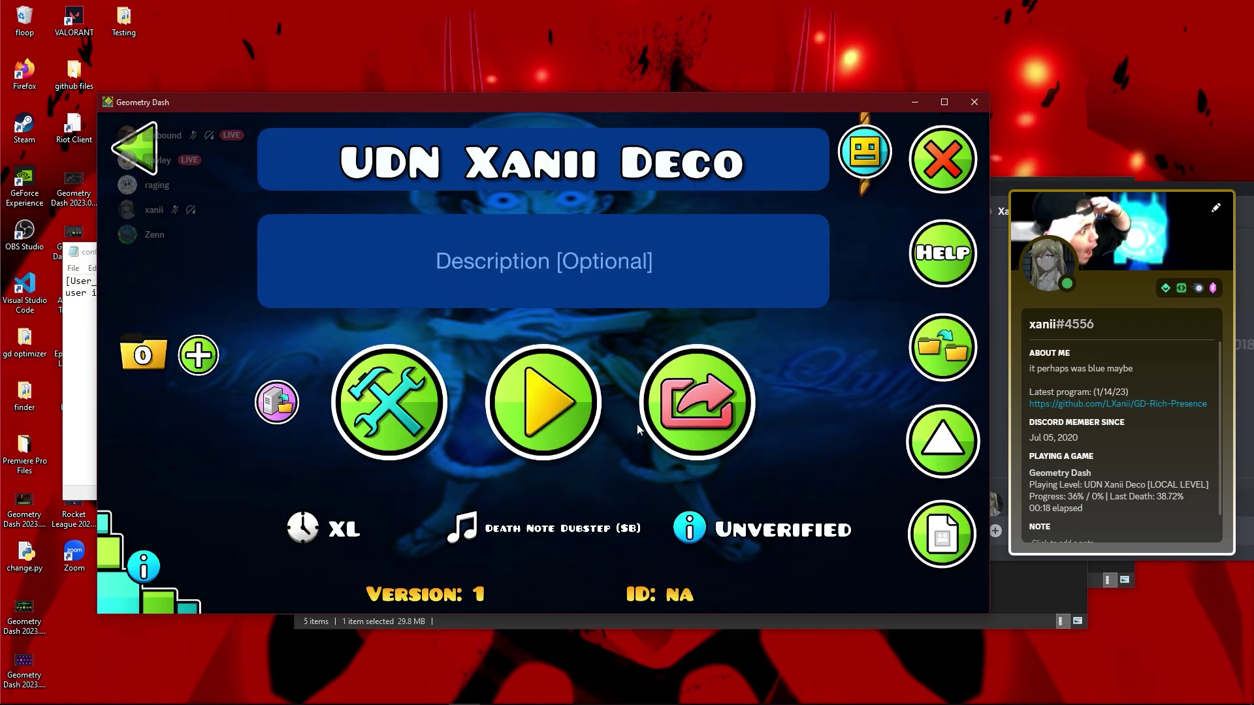
key("Escape")
Step: Open the vault behind the unlocked padlock in the creator menu and start The Challenge level
key("Escape")
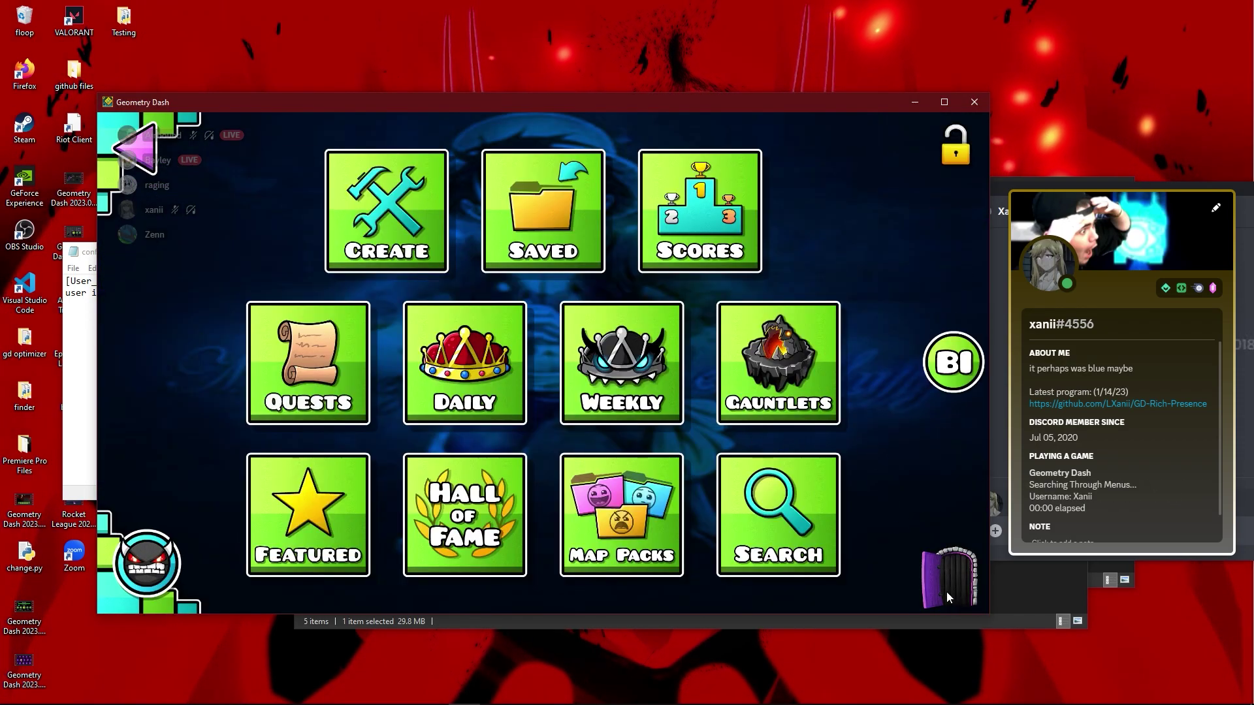
left_click(948, 597)
key("Escape")
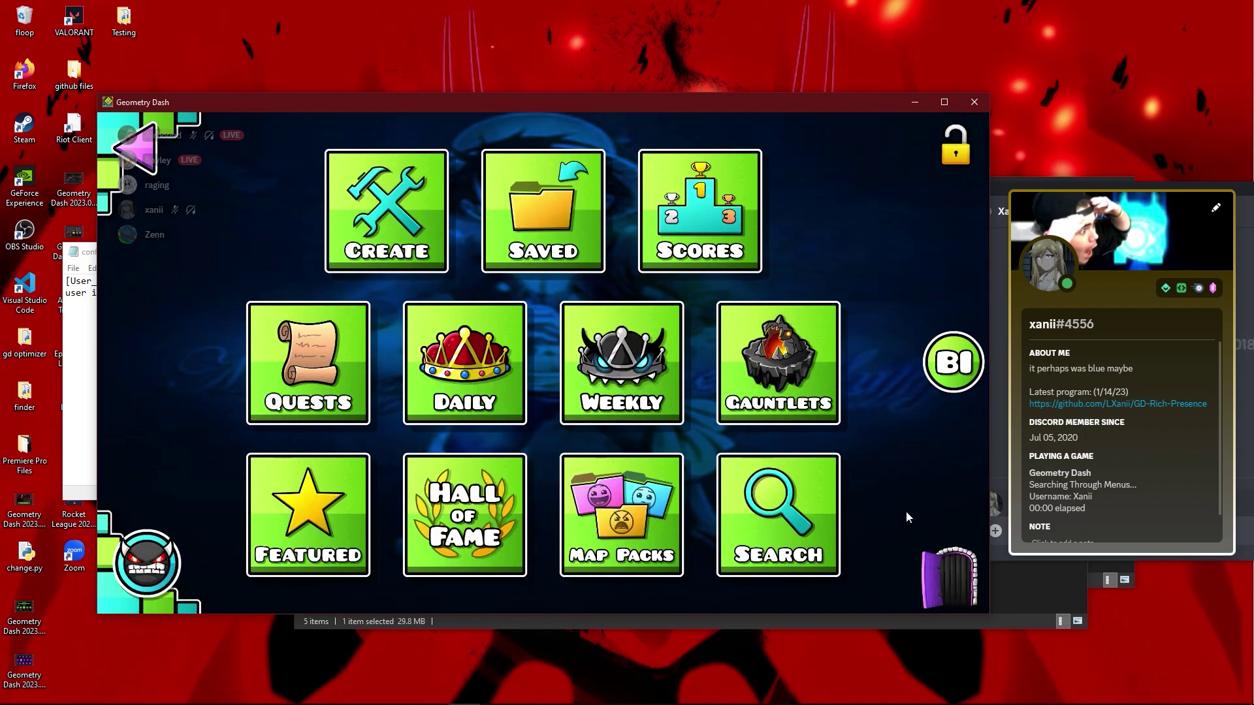
left_click(954, 150)
left_click(920, 409)
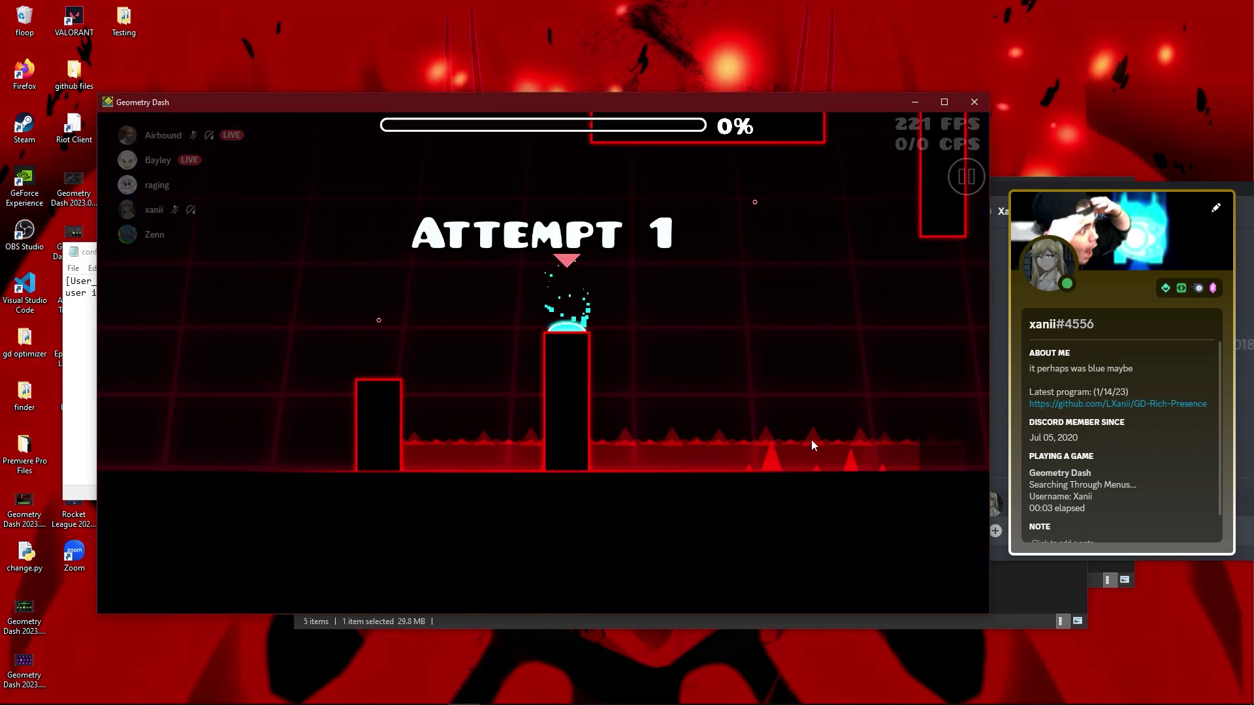
Step: Play The Challenge from the beginning to about 36%
left_click(702, 425)
left_click(708, 421)
left_click(707, 421)
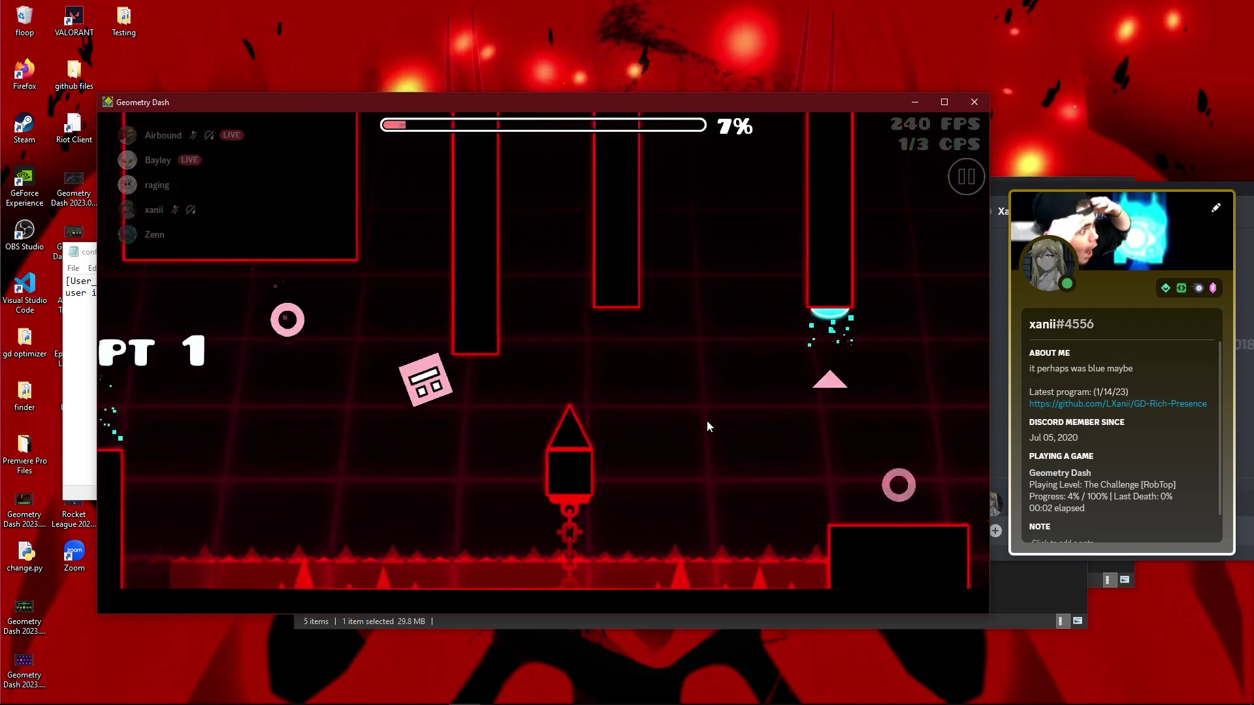
left_click(707, 420)
left_click(706, 418)
left_click(704, 416)
left_click(704, 415)
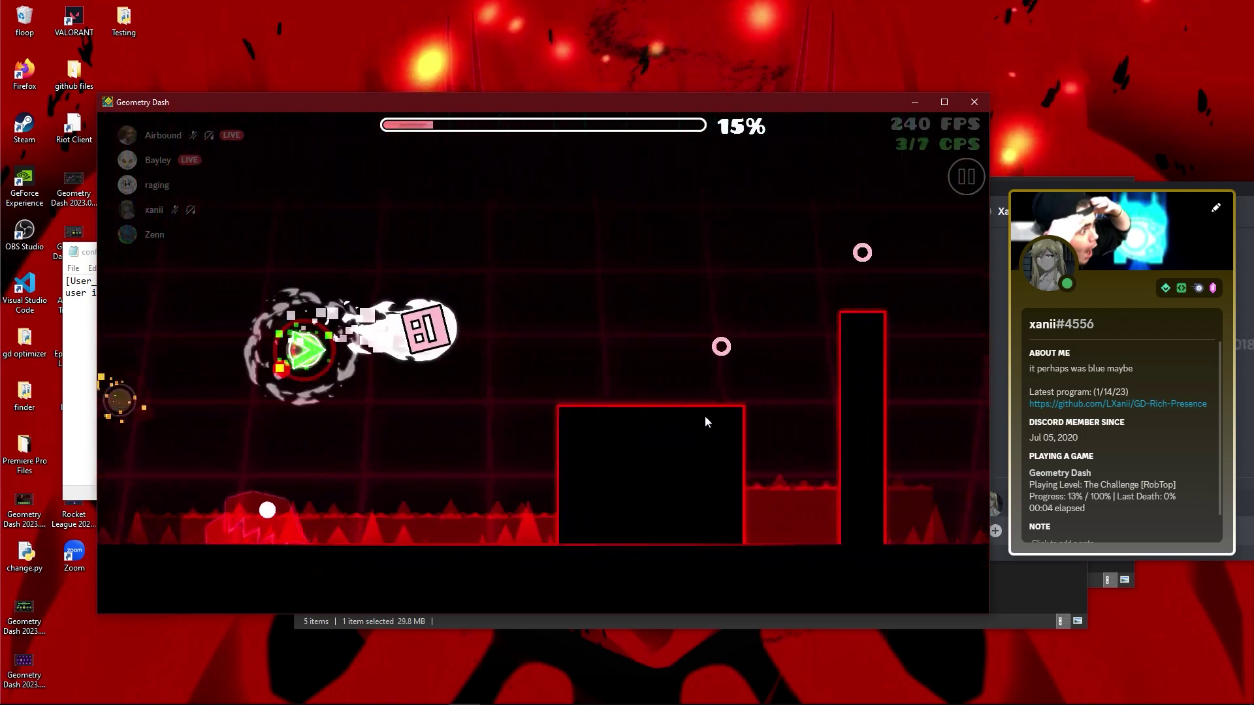
left_click(704, 415)
left_click(704, 416)
left_click(704, 416)
left_click(703, 415)
left_click(700, 415)
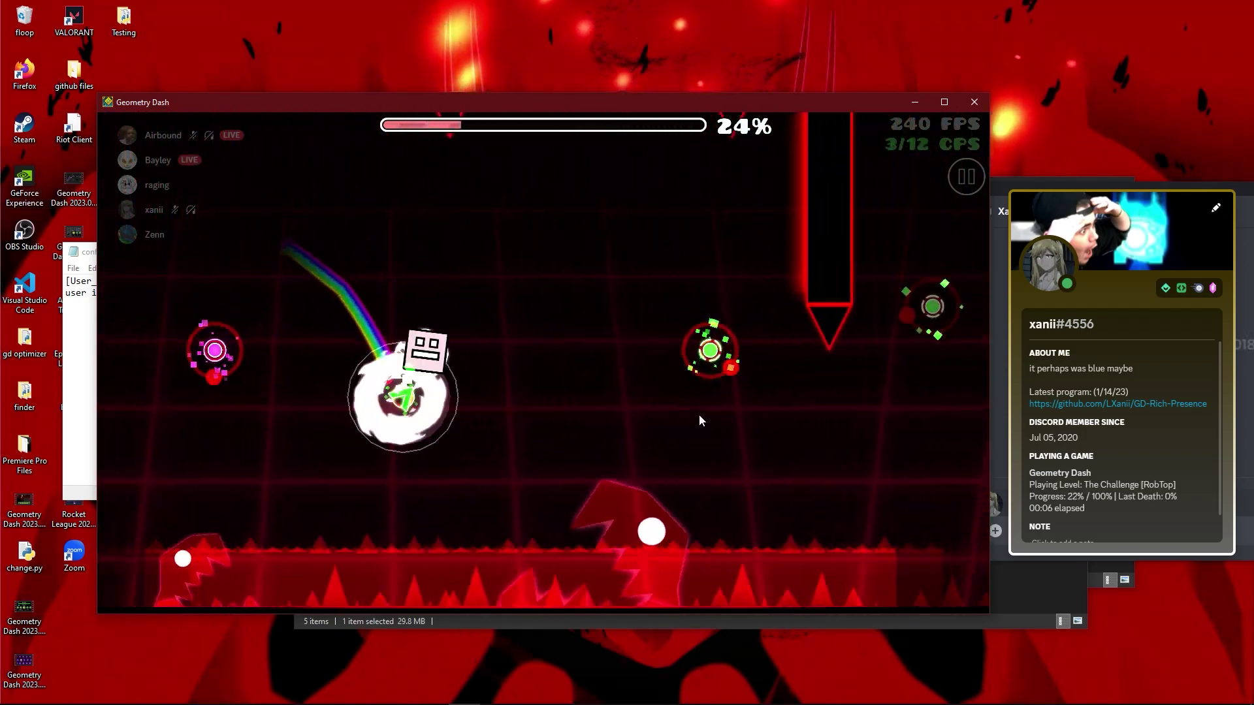
left_click(699, 414)
left_click(699, 414)
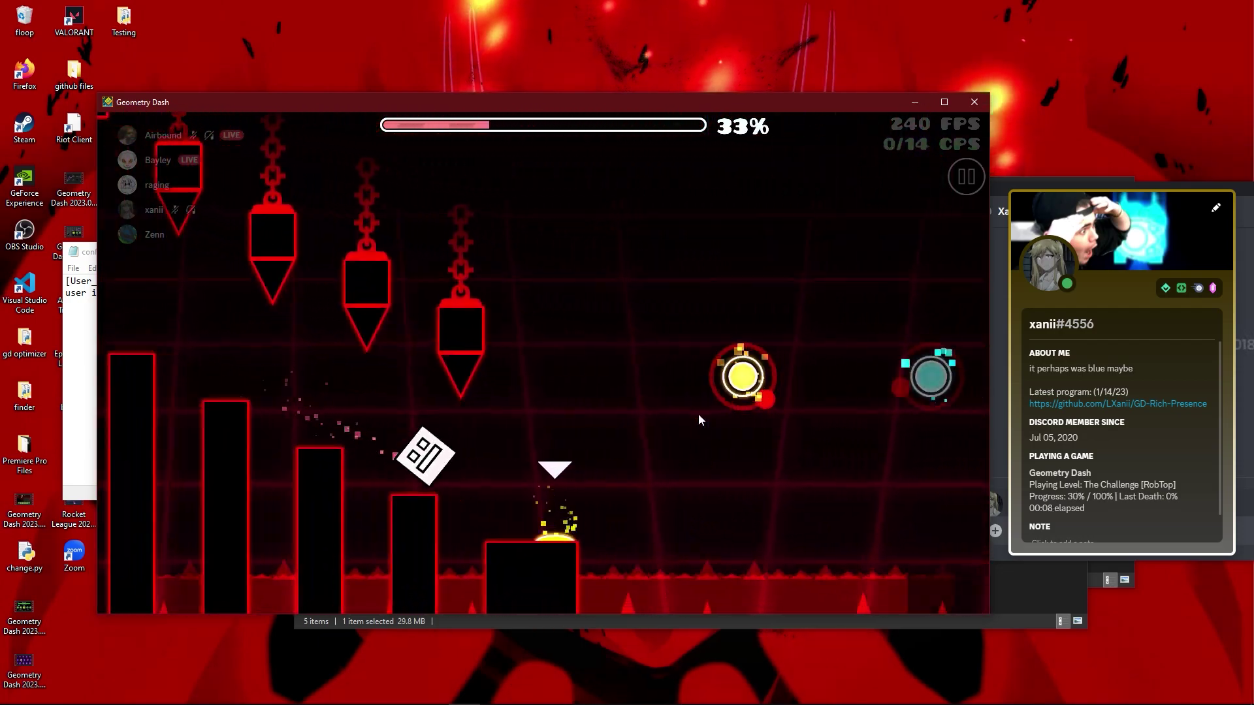
left_click(699, 414)
Step: Pause The Challenge and exit the level
key("Escape")
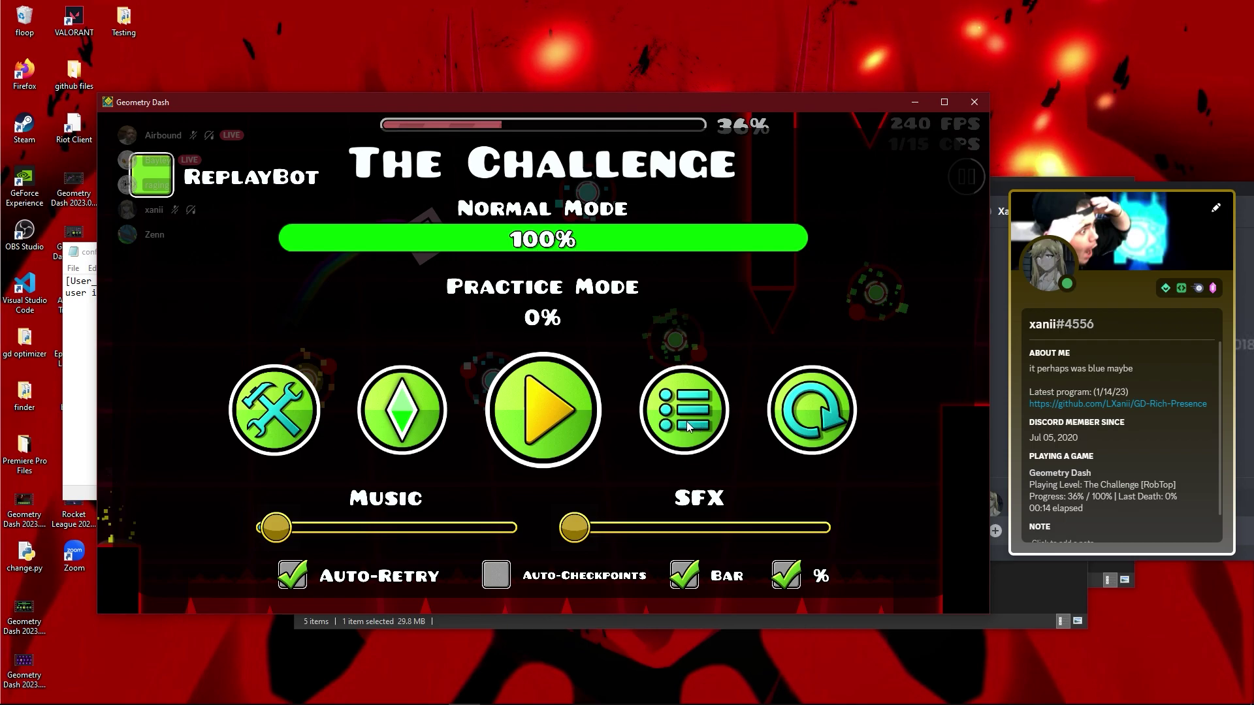
left_click(687, 421)
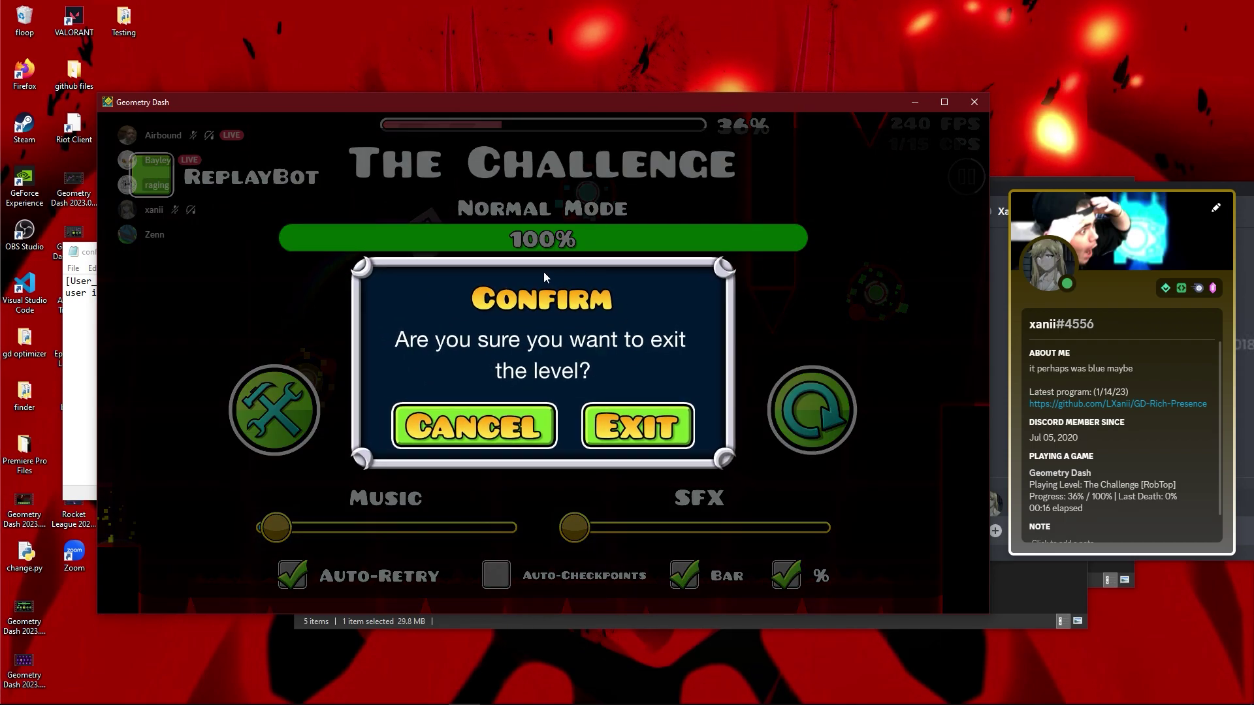